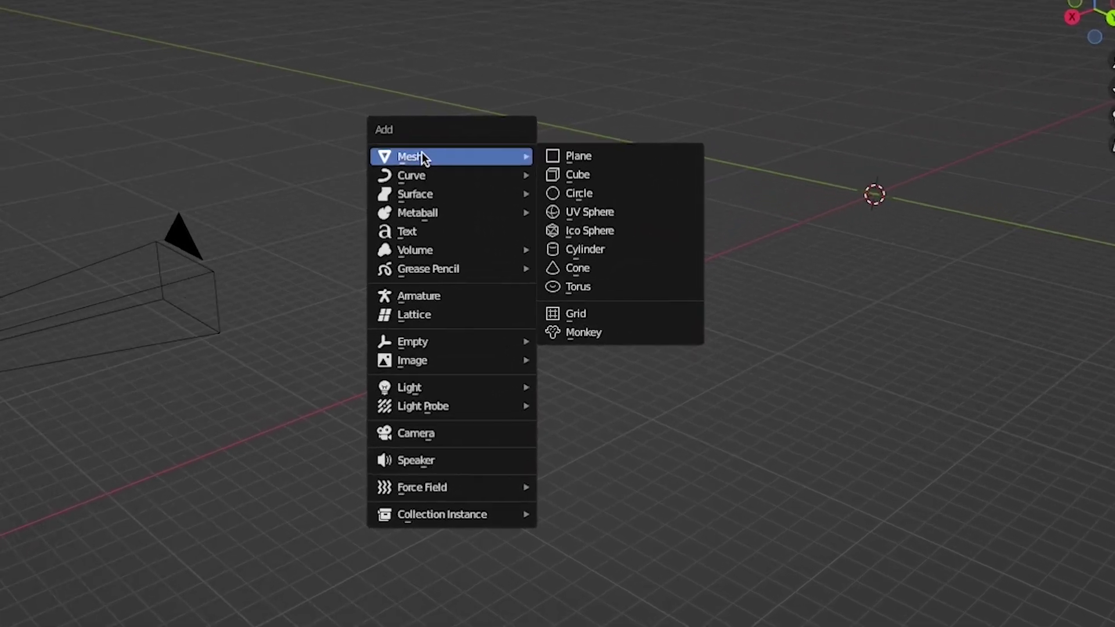
Add a circle mesh and rotate it 90° on X so it stands upright against the wall.
left_click(584, 143)
key("r")
key("x")
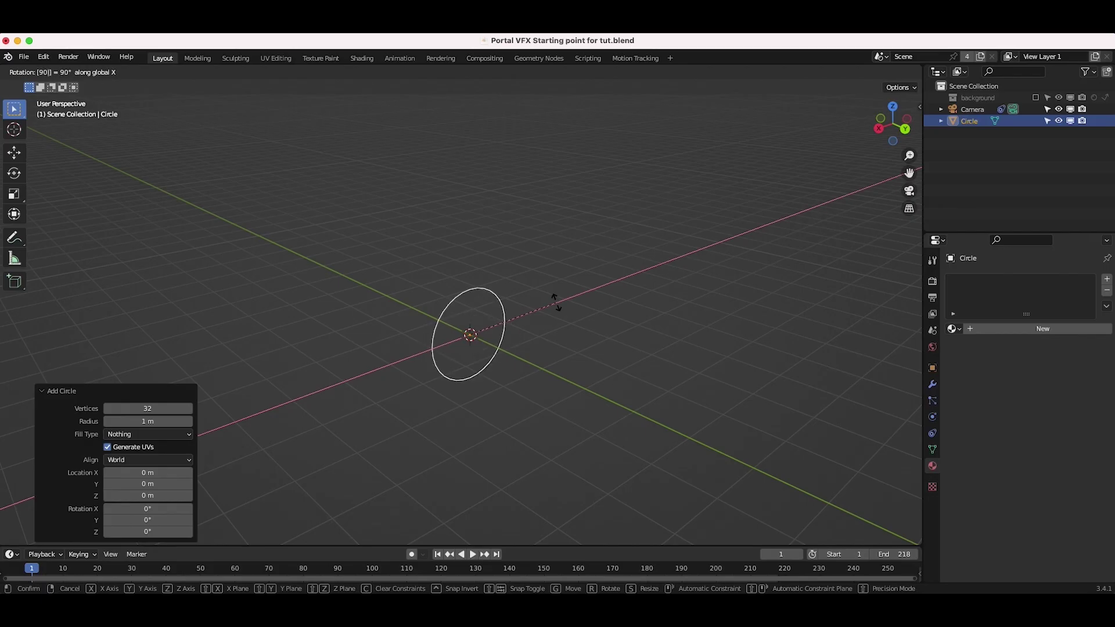
left_click(103, 71)
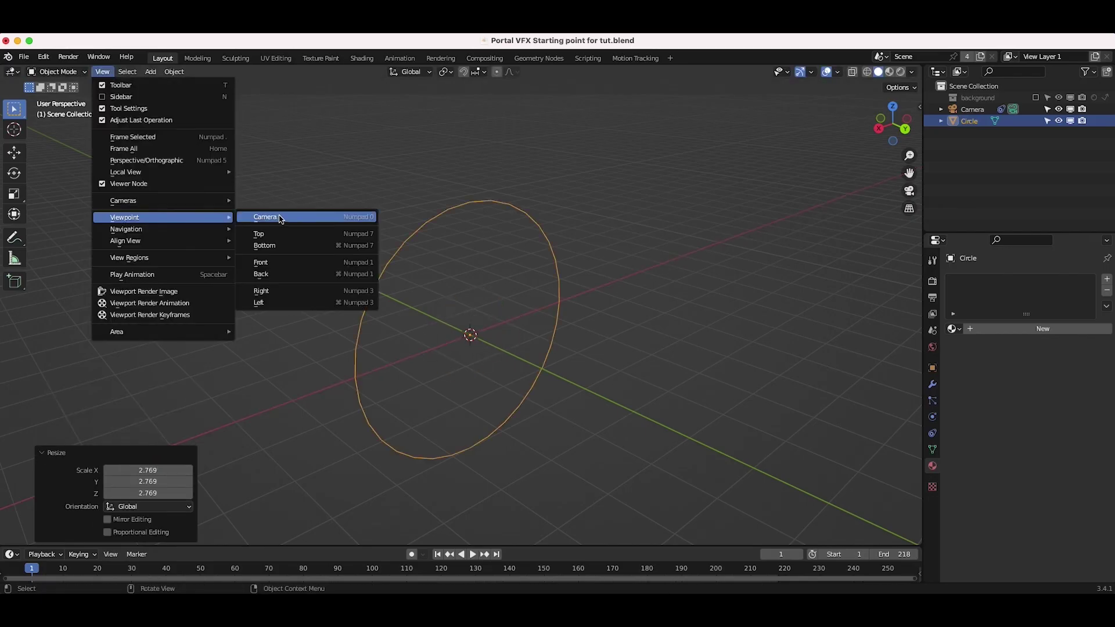
left_click(281, 217)
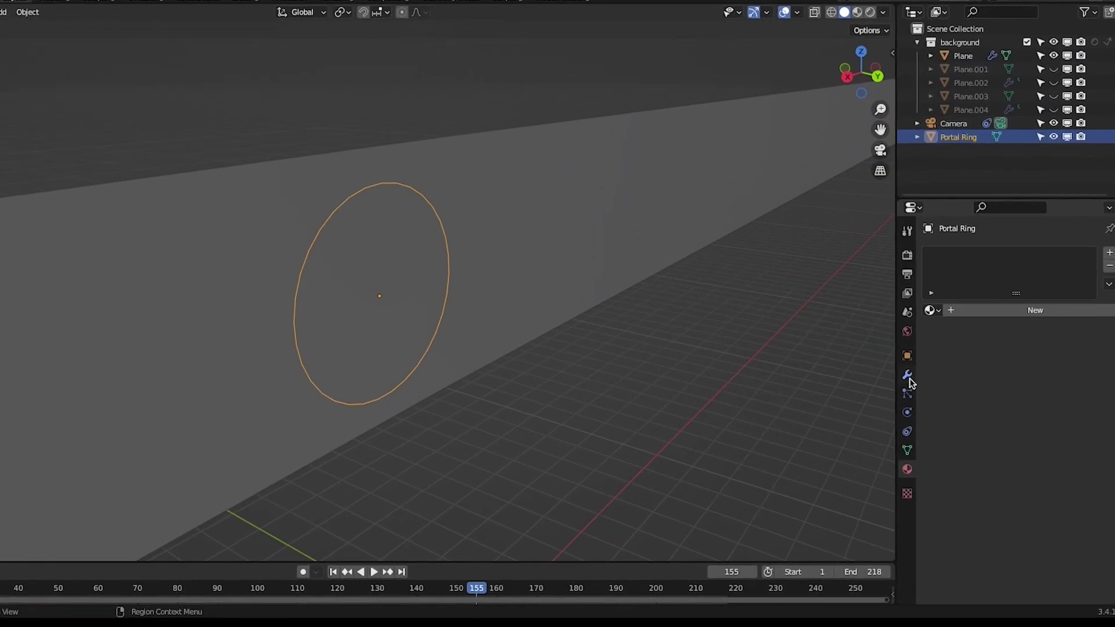
Warp the ring's edge with a Displace modifier using a new Clouds texture.
left_click(932, 384)
left_click(1022, 277)
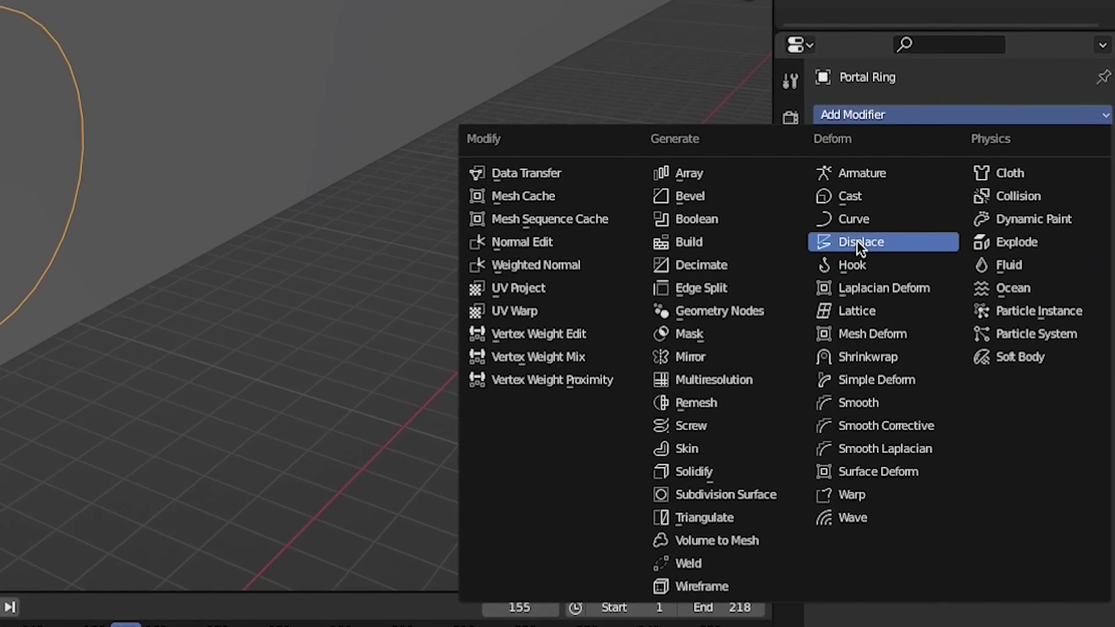
left_click(887, 268)
left_click(884, 156)
left_click(909, 157)
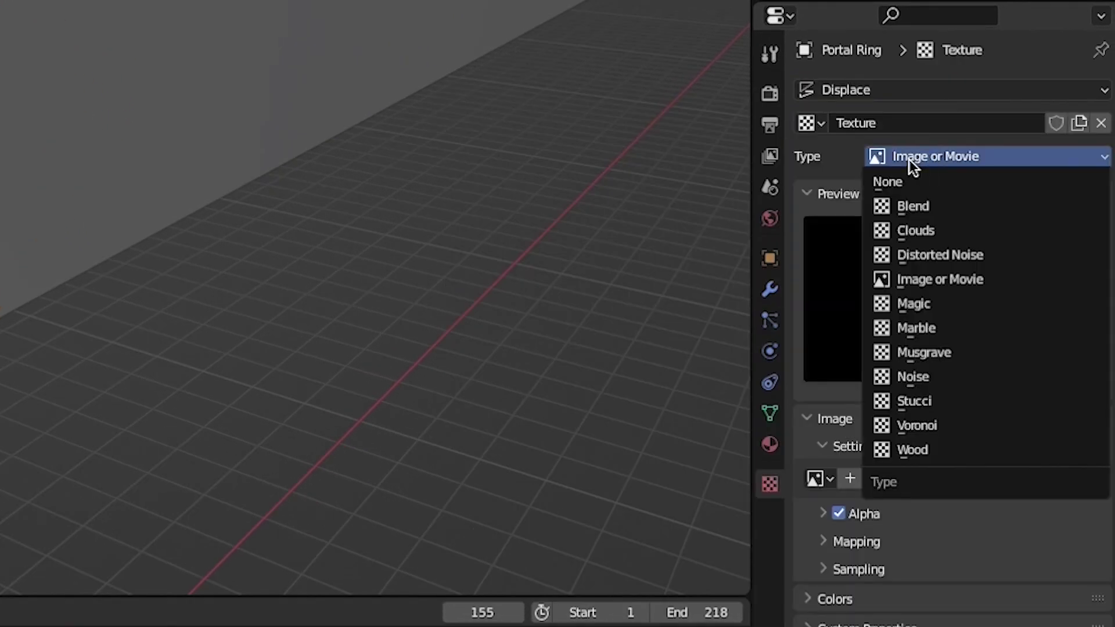
left_click(916, 230)
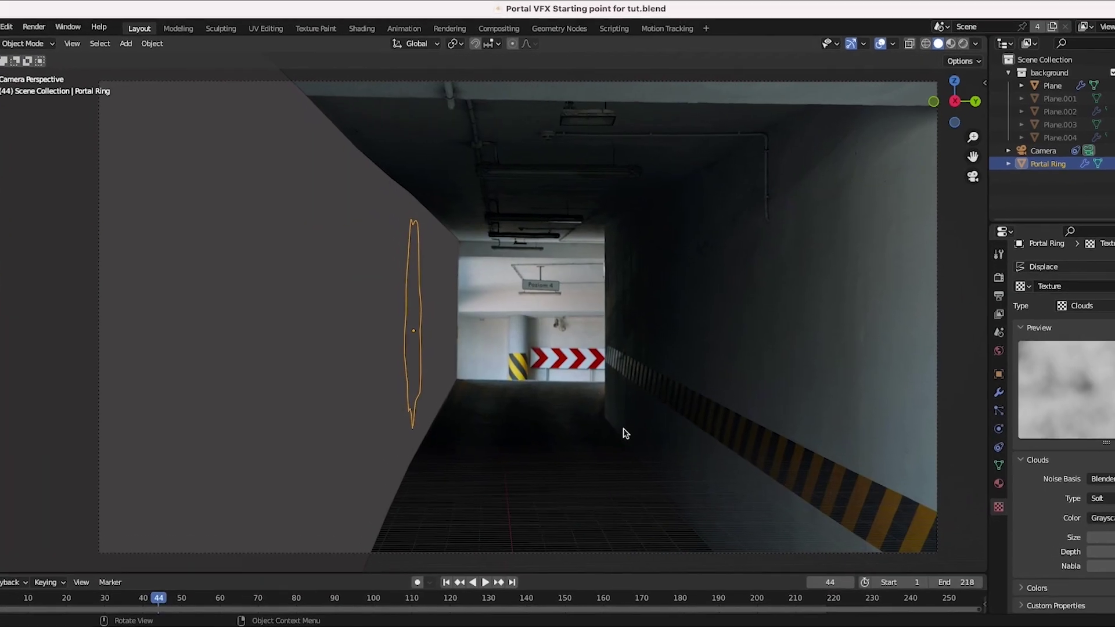
key("r")
key("z")
key("z")
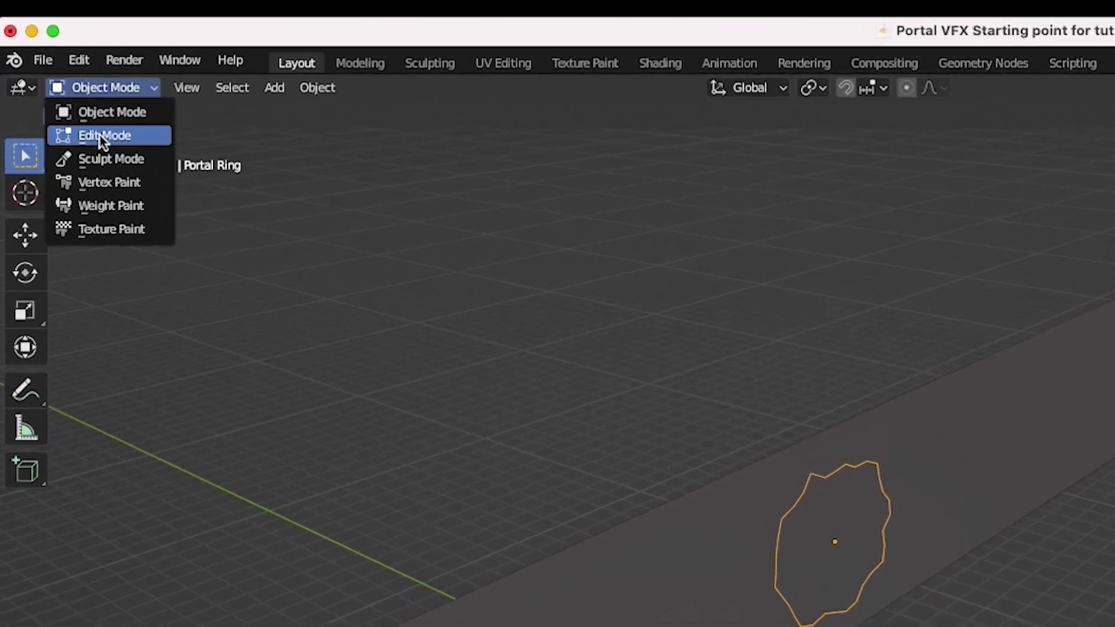
Extrude Portal Ring's edges into a band and give it a new Emission material.
left_click(68, 102)
key("e")
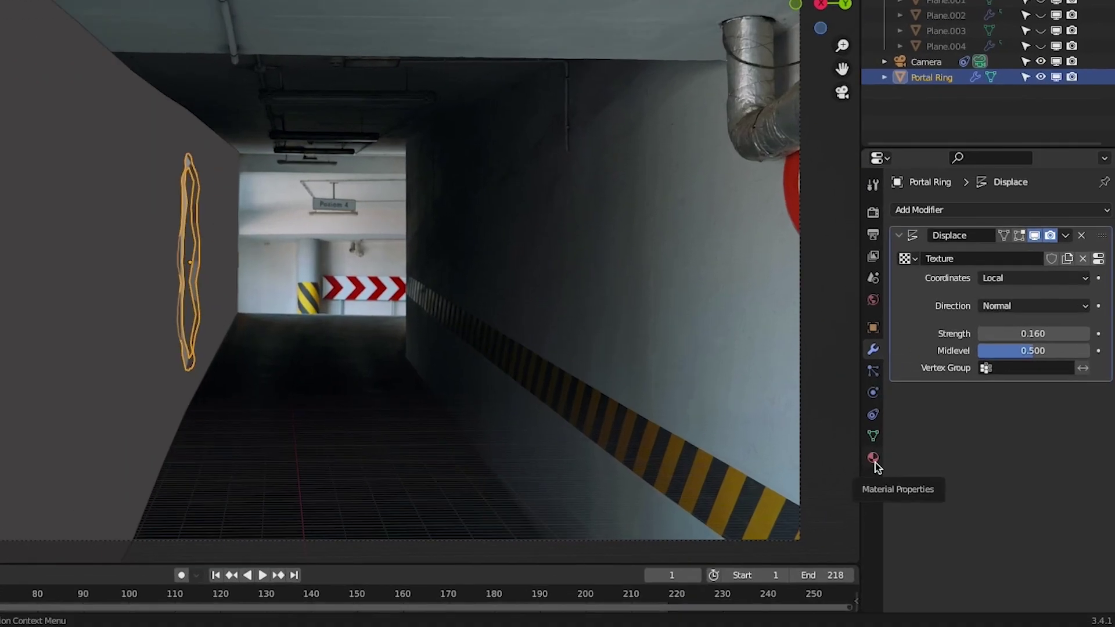
left_click(932, 466)
left_click(1015, 329)
left_click(1031, 384)
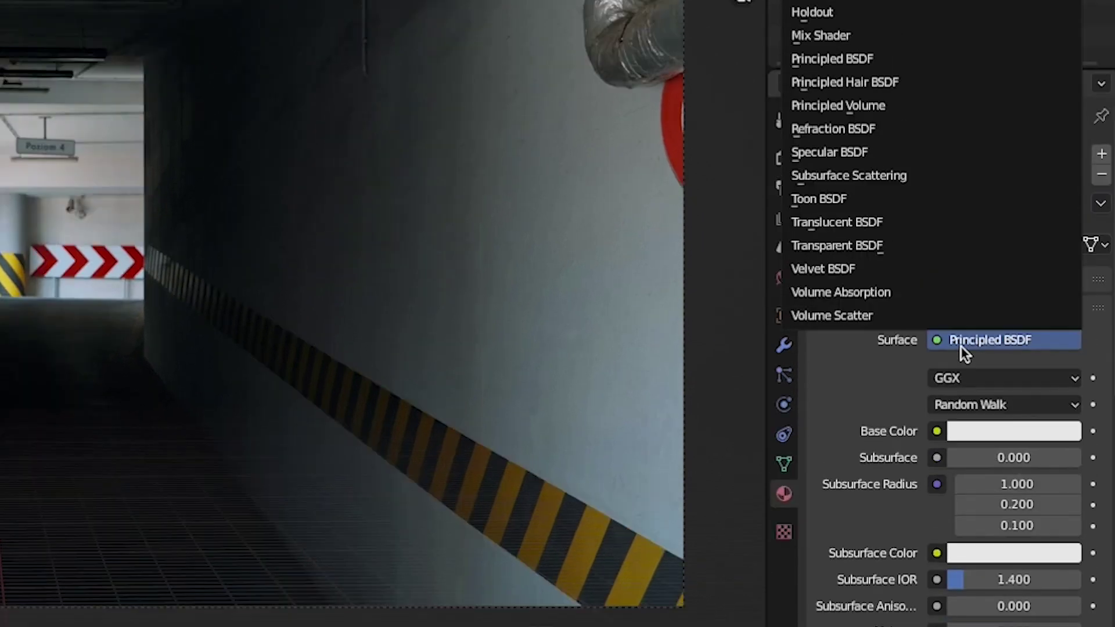
left_click(823, 92)
Colour the emission with a red-to-yellow ColorRamp, moving the red stop to 0.290.
left_click(958, 363)
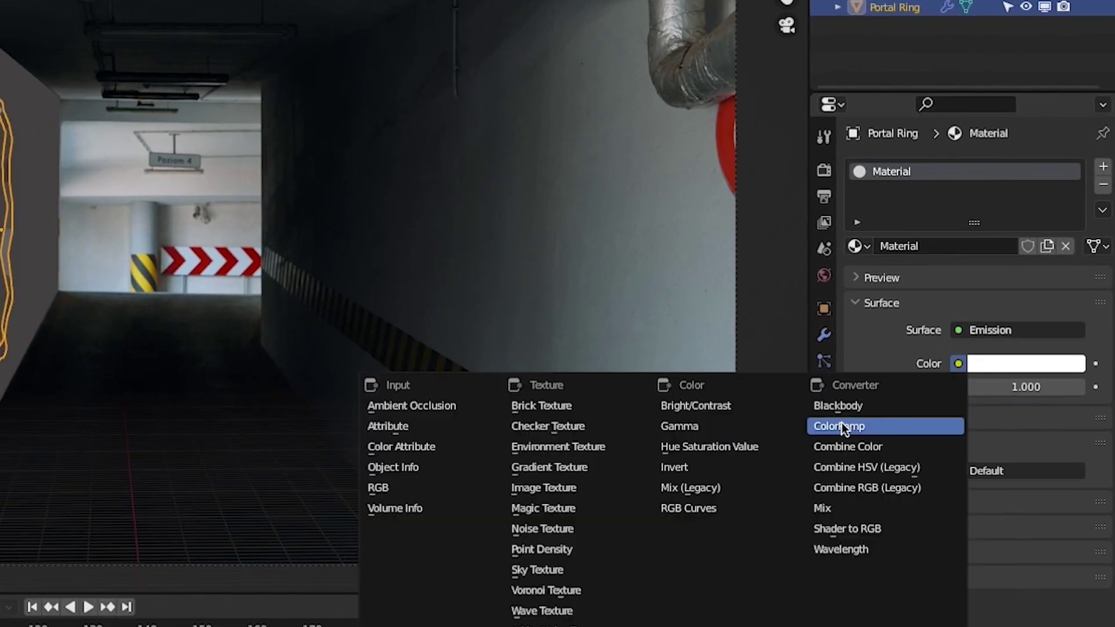
left_click(841, 426)
left_click(963, 464)
left_click(945, 292)
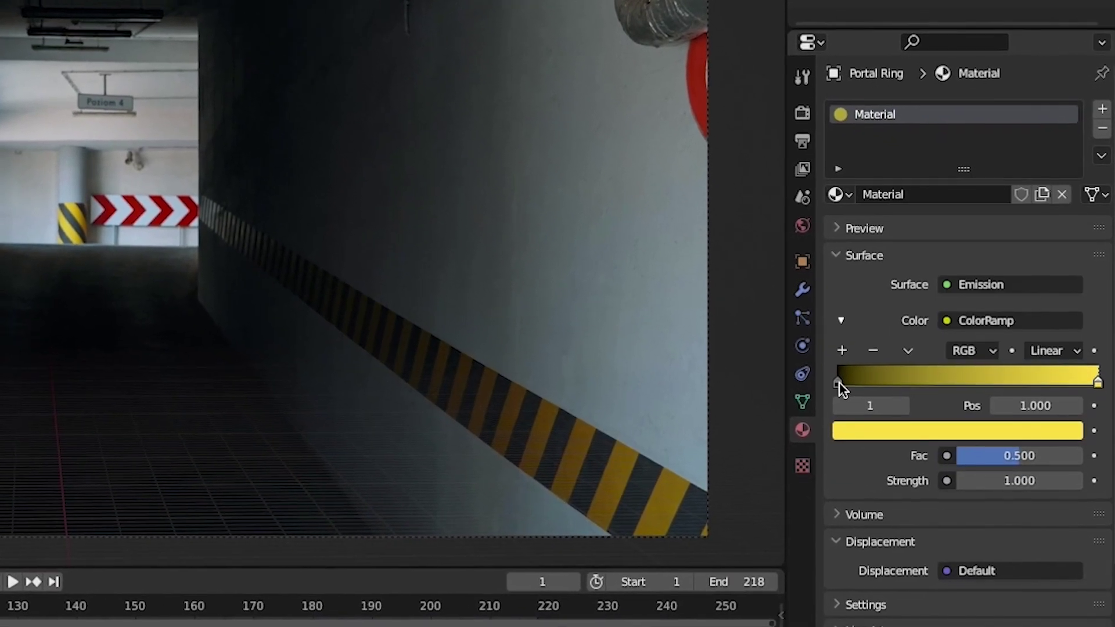
left_click(839, 384)
left_click(957, 430)
left_click(1043, 238)
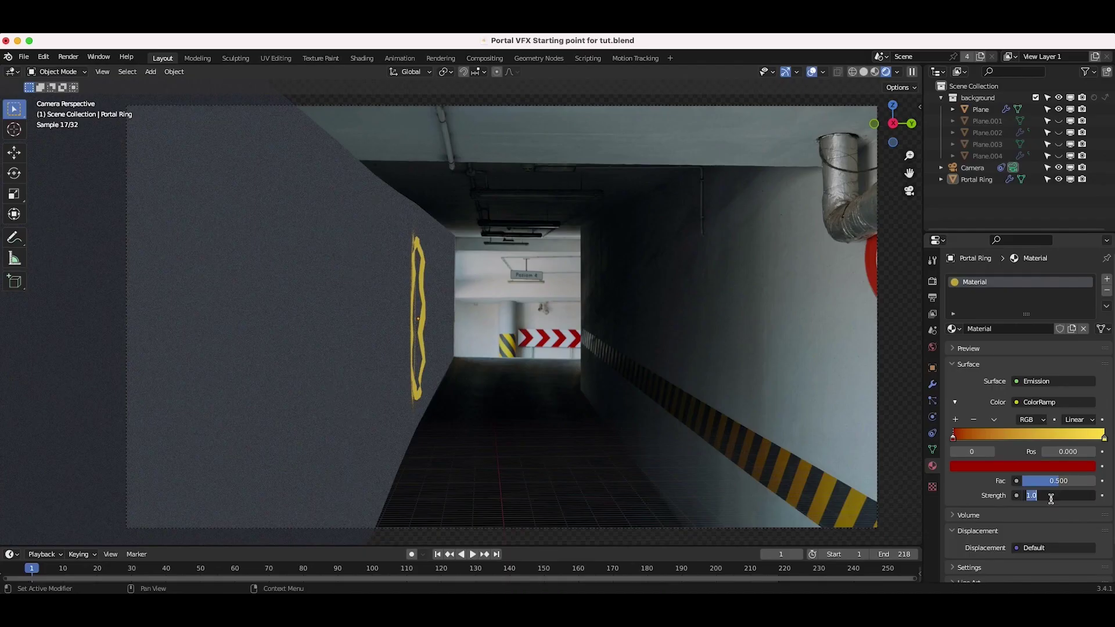
left_click_drag(1005, 437, 997, 437)
middle_click_drag(639, 441, 583, 469)
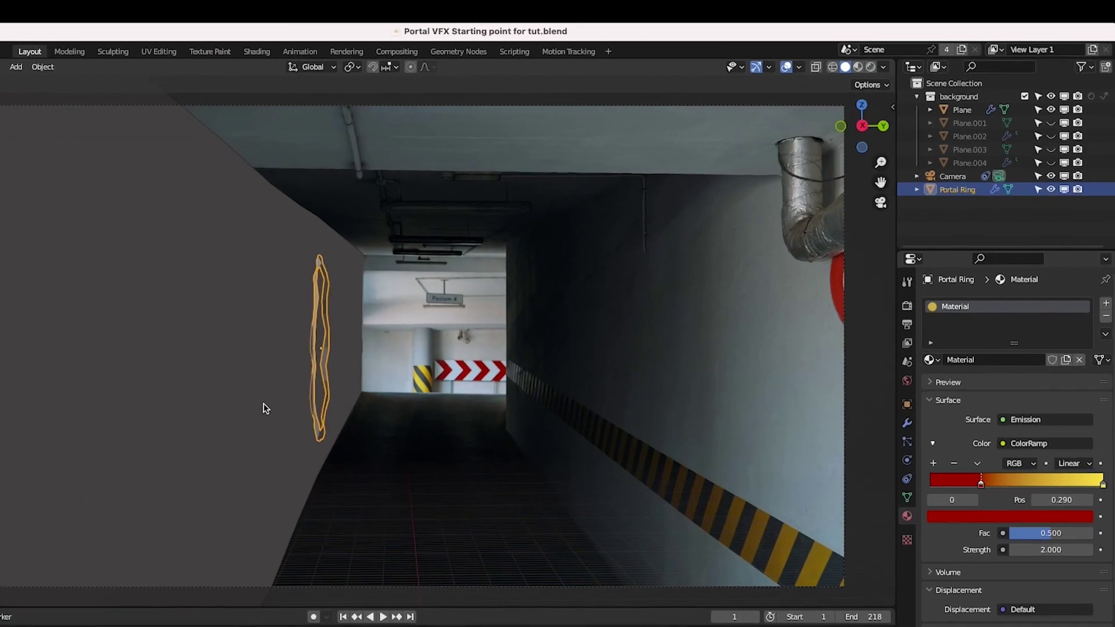
Duplicate Portal Ring as Portal interior and remove its copied material.
key("shift+d")
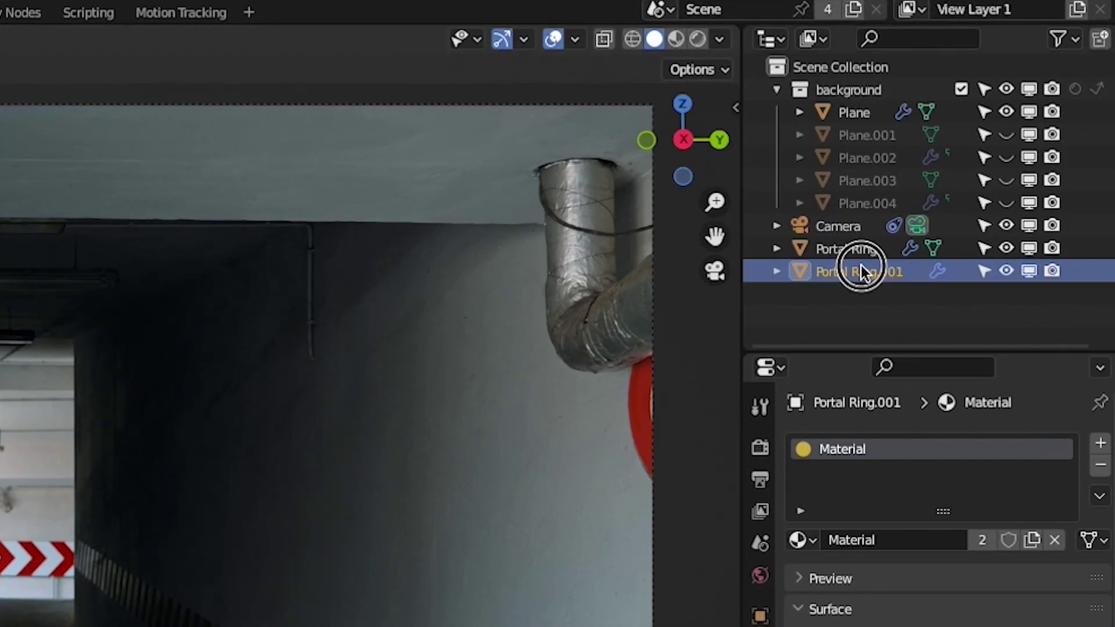
type("ior")
key("Return")
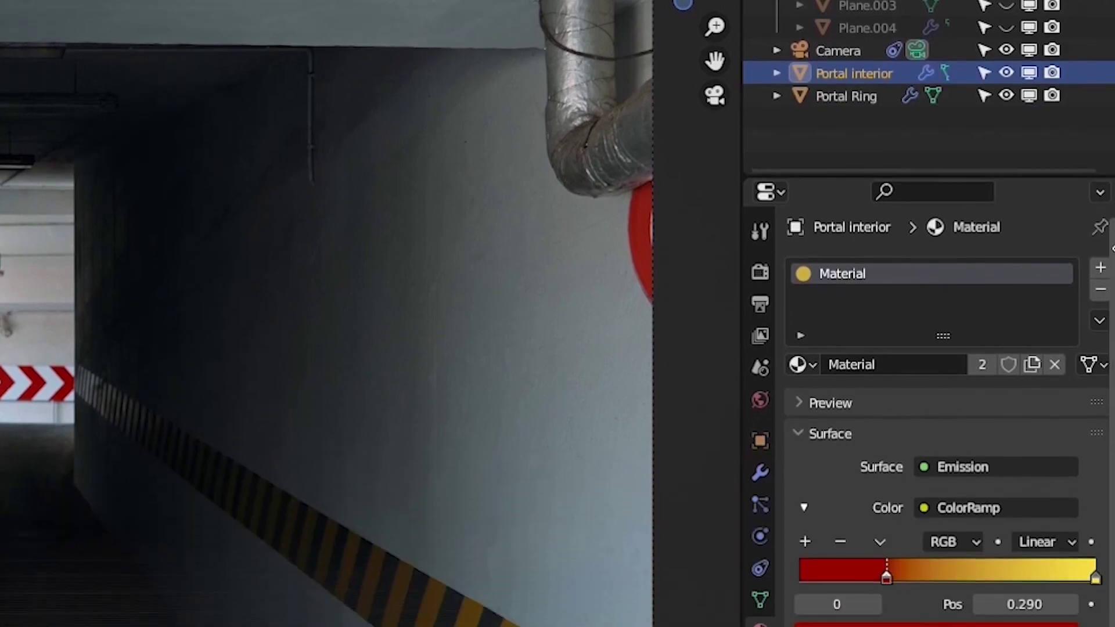
left_click(1101, 269)
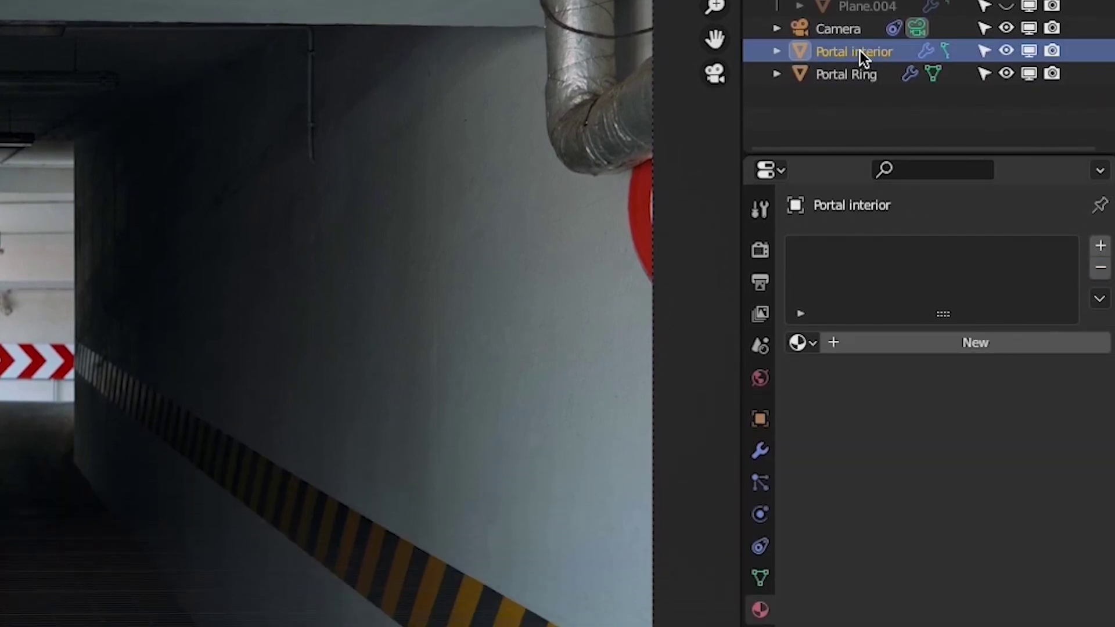
Move Portal interior's geometry along Y in Edit Mode to form a tunnel tube.
key("Tab")
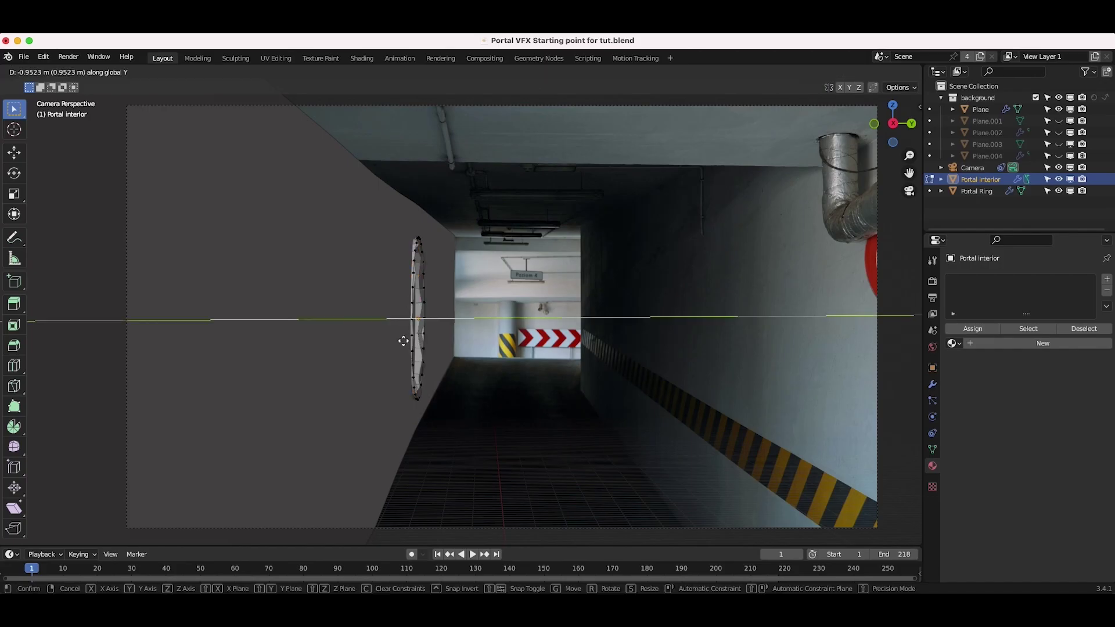
left_click(361, 344)
middle_click_drag(362, 344, 351, 343)
key("g")
key("y")
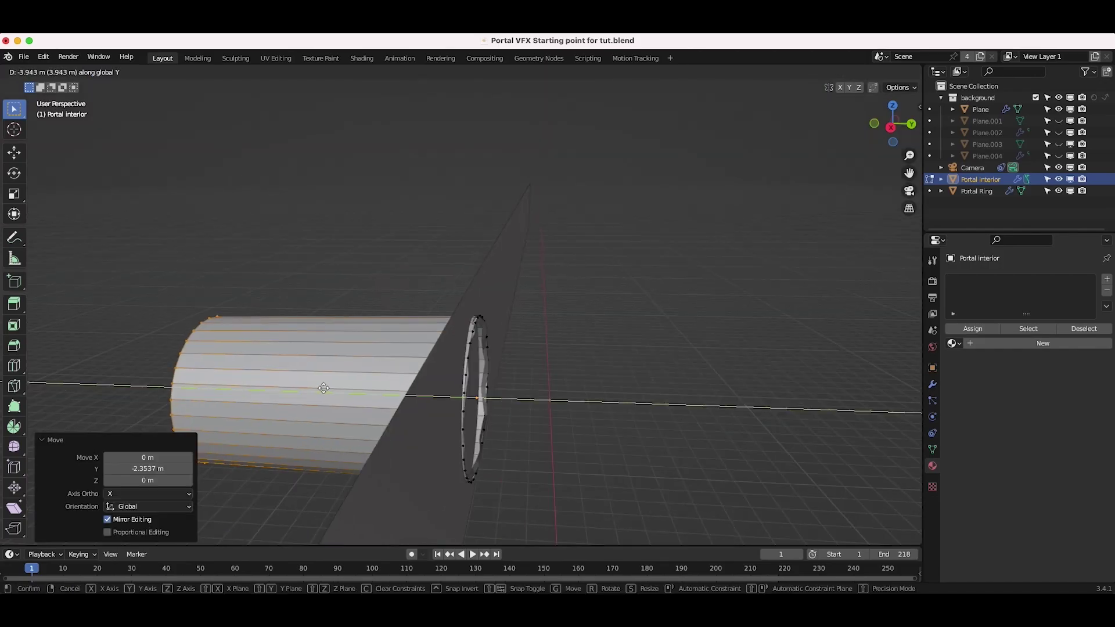
left_click(311, 388)
middle_click_drag(311, 388, 824, 337)
key("Tab")
Give Portal interior a new Material.002 with a Checker Texture base colour.
left_click(990, 329)
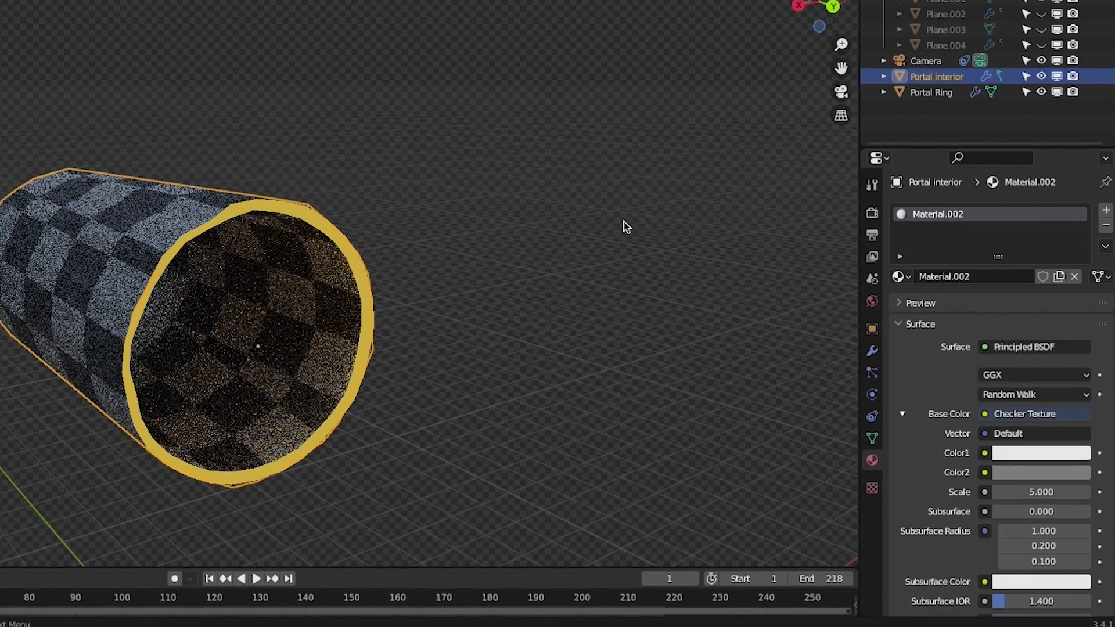
middle_click_drag(547, 186, 84, 340)
middle_click_drag(356, 379, 398, 360)
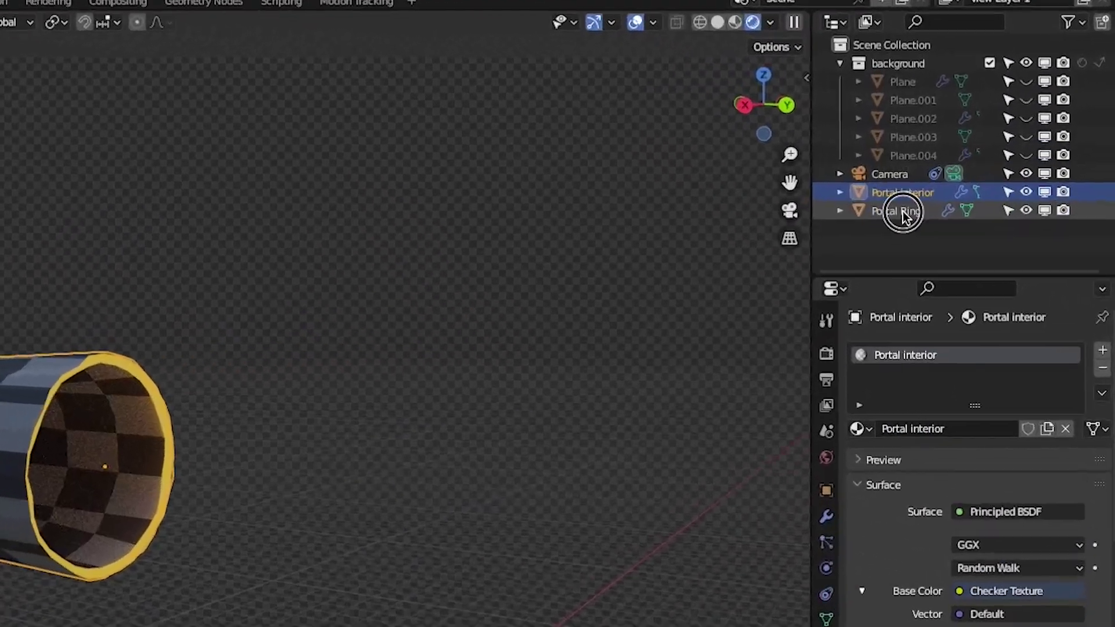
Duplicate Portal Ring and name the copy Portal sparks.
left_click(978, 191)
key("shift+d")
left_click(953, 238)
type("Portal sp")
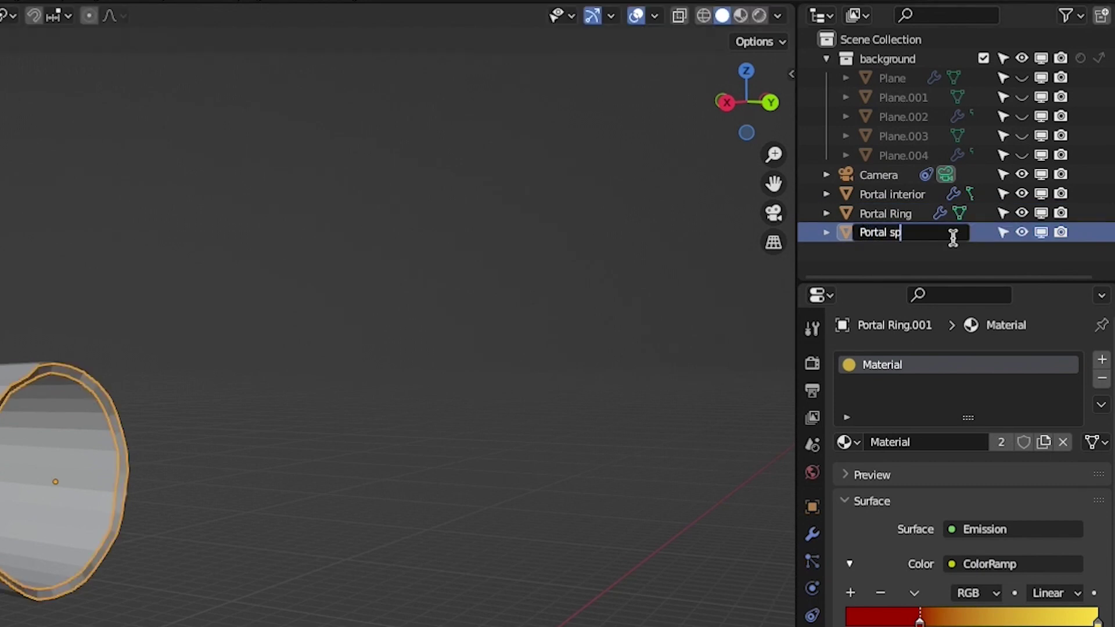
type("arks")
key("Return")
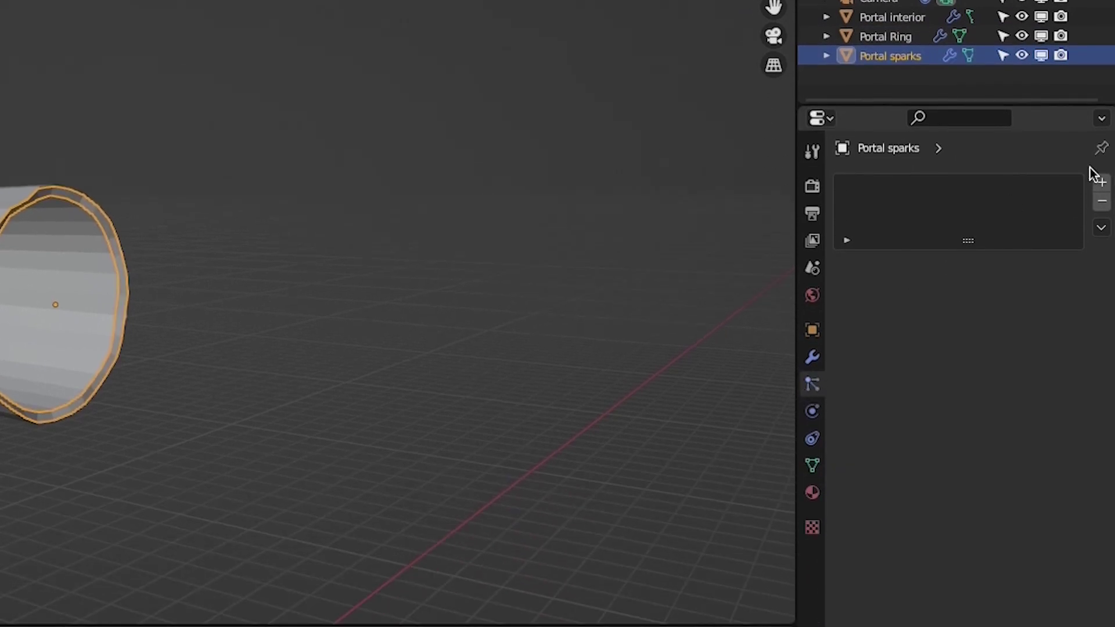
Add a particle system emitting from vertices and a new vertex group with the ring faces assigned.
left_click(1102, 182)
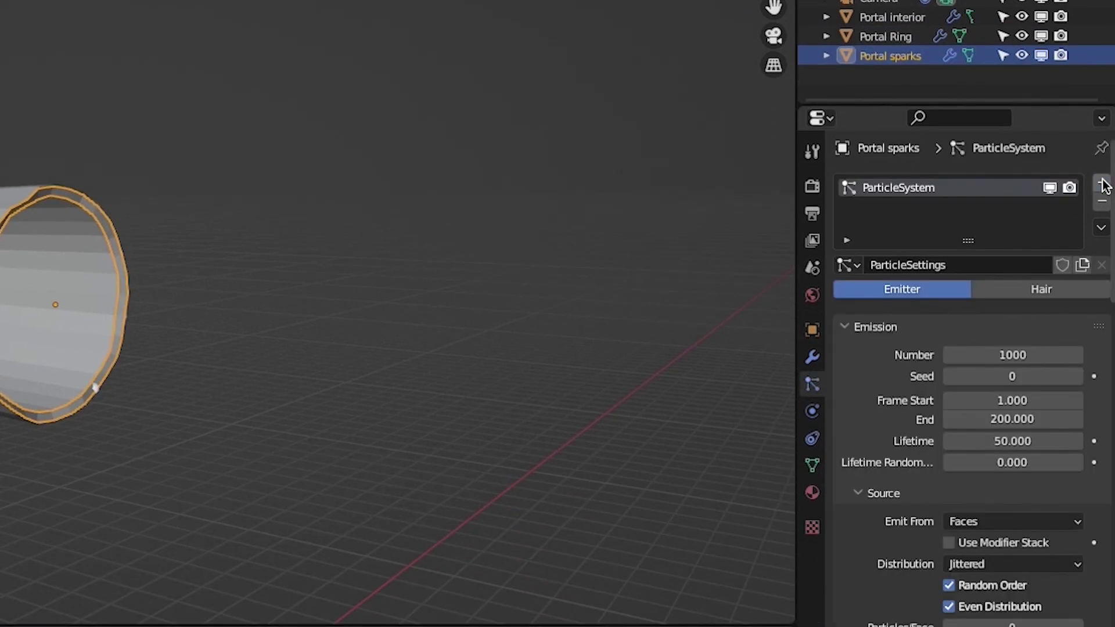
scroll(884, 419, "down", 5)
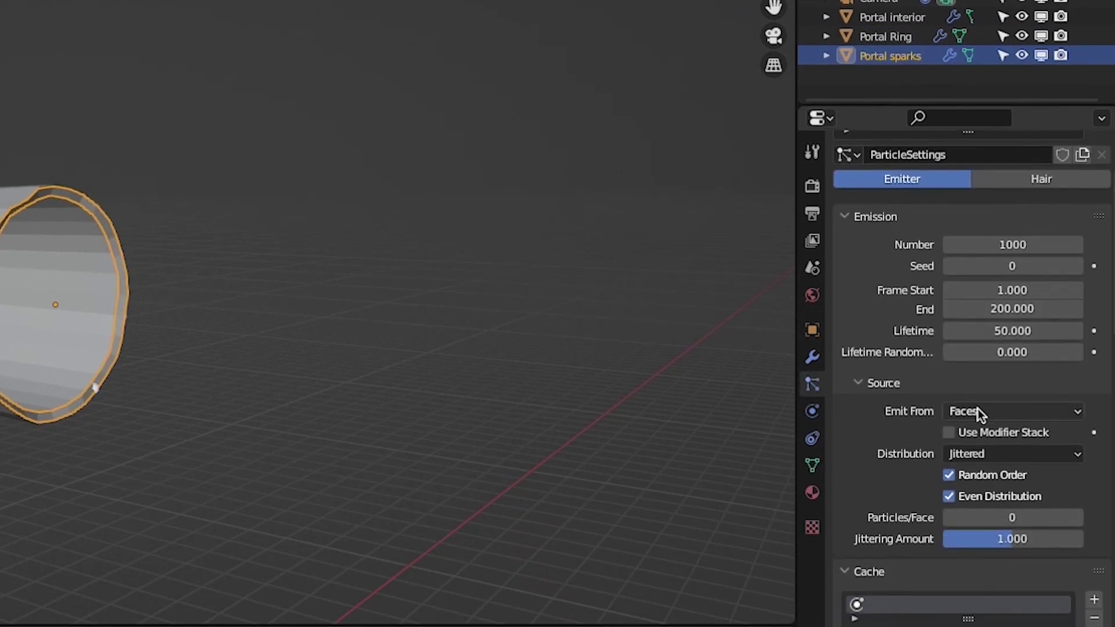
left_click(977, 410)
left_click(979, 435)
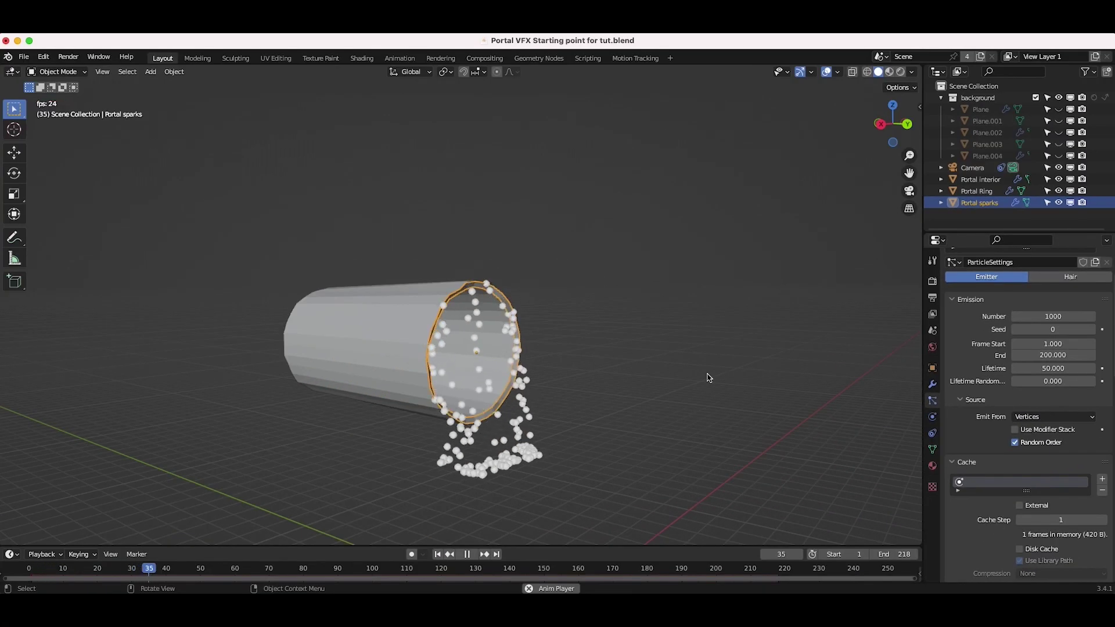
scroll(709, 377, "left", 5)
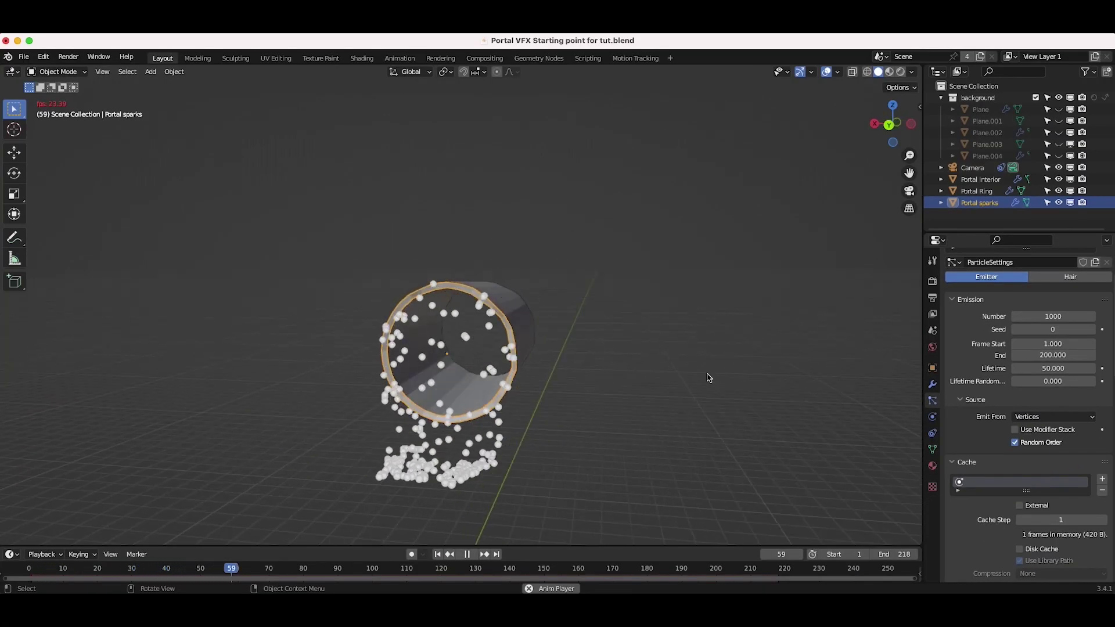
scroll(709, 377, "left", 5)
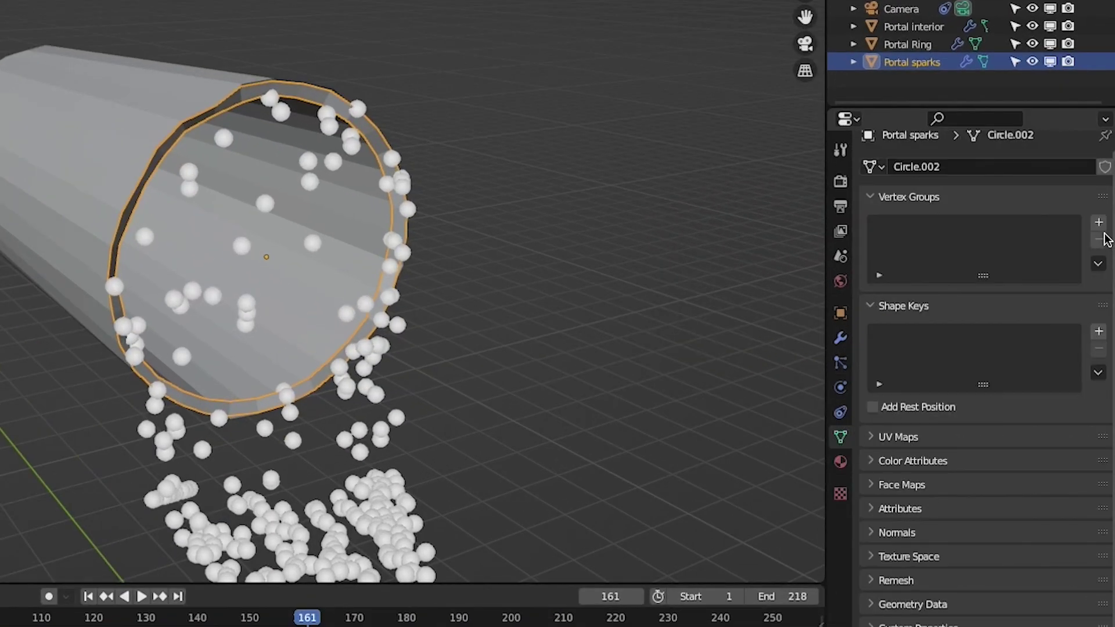
left_click(1102, 313)
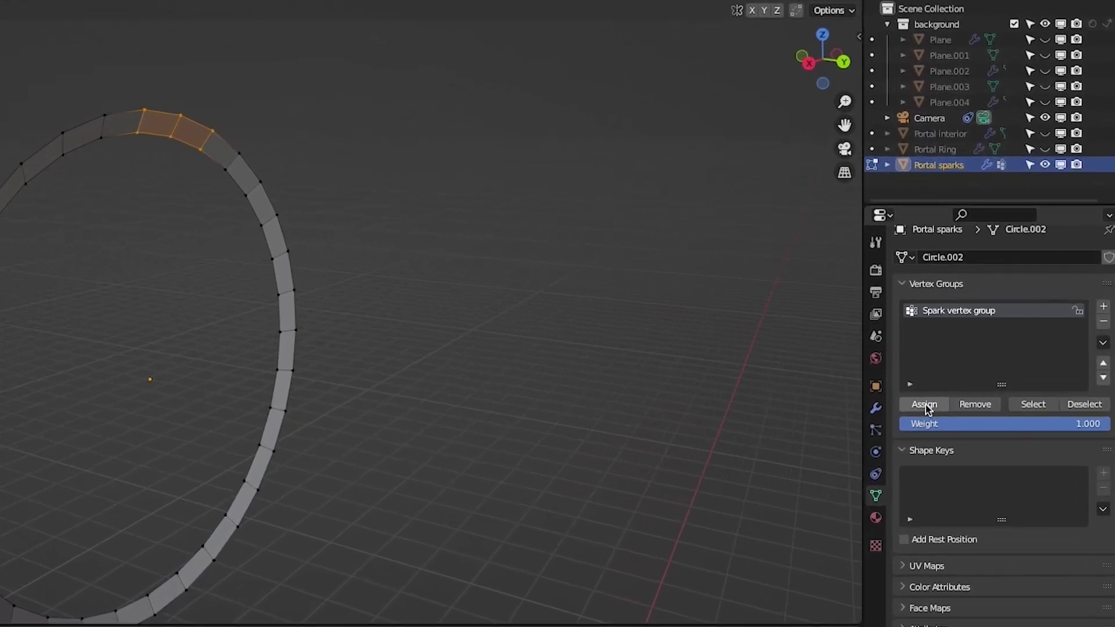
left_click(956, 398)
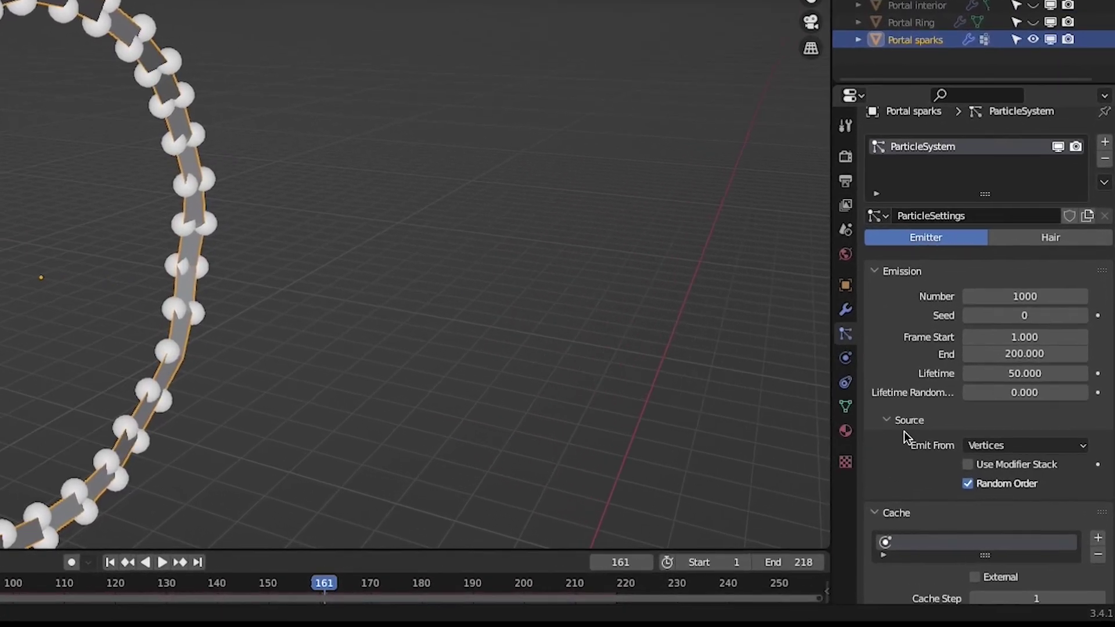
Limit particle density to Spark vertex group and hide the emitter mesh in renders.
scroll(906, 436, "down", 15)
left_click(973, 386)
left_click(932, 417)
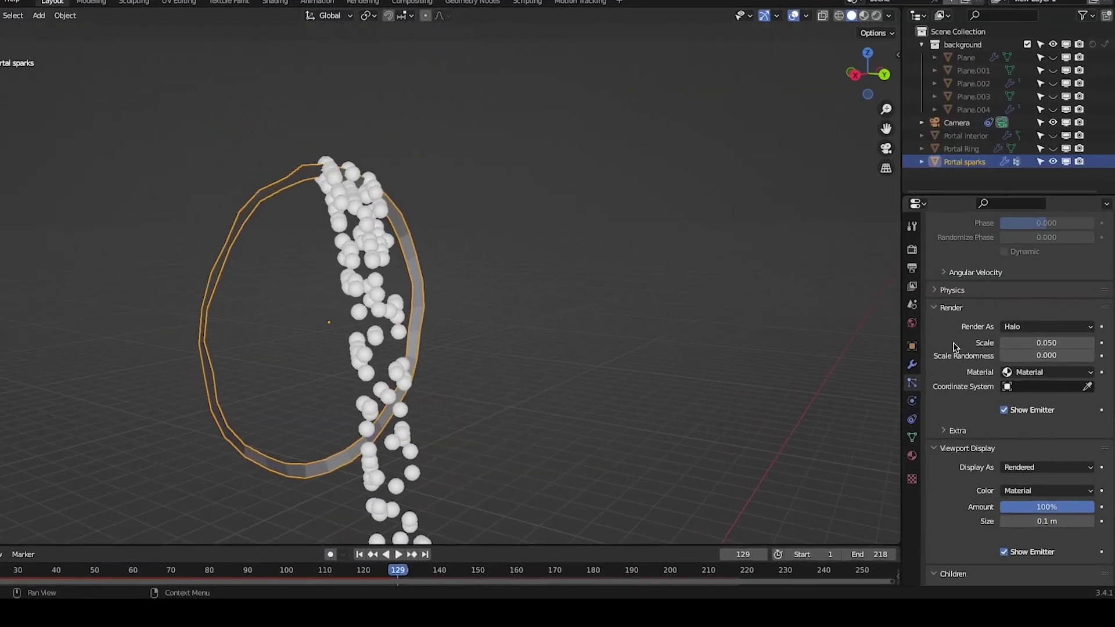
left_click(1014, 425)
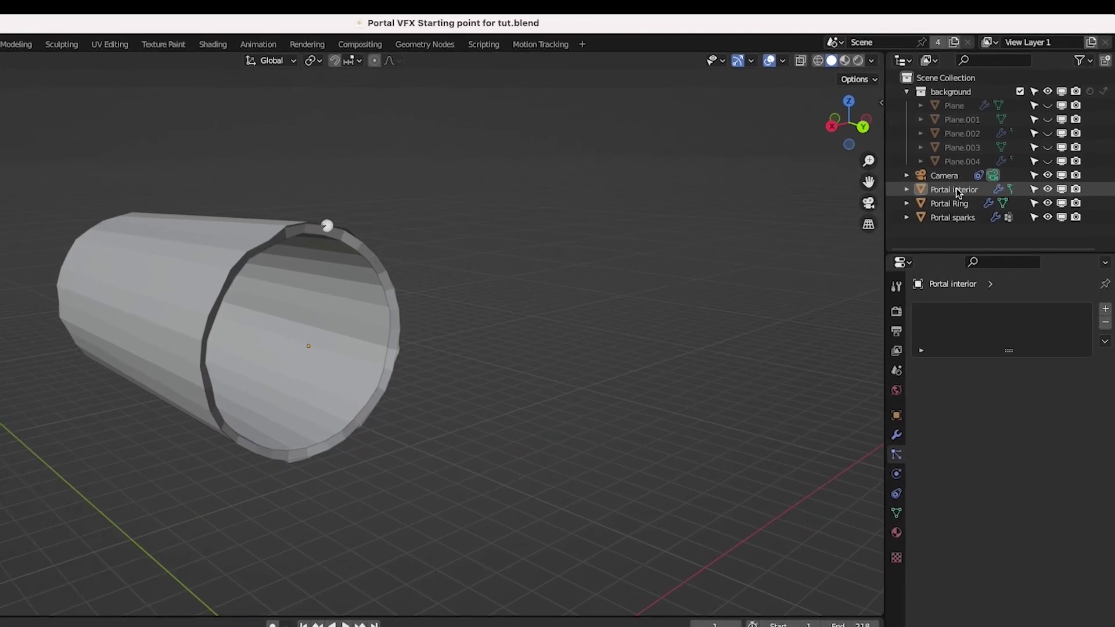
Select Portal interior, Portal sparks and Portal Ring, then view through the camera.
left_click(981, 179)
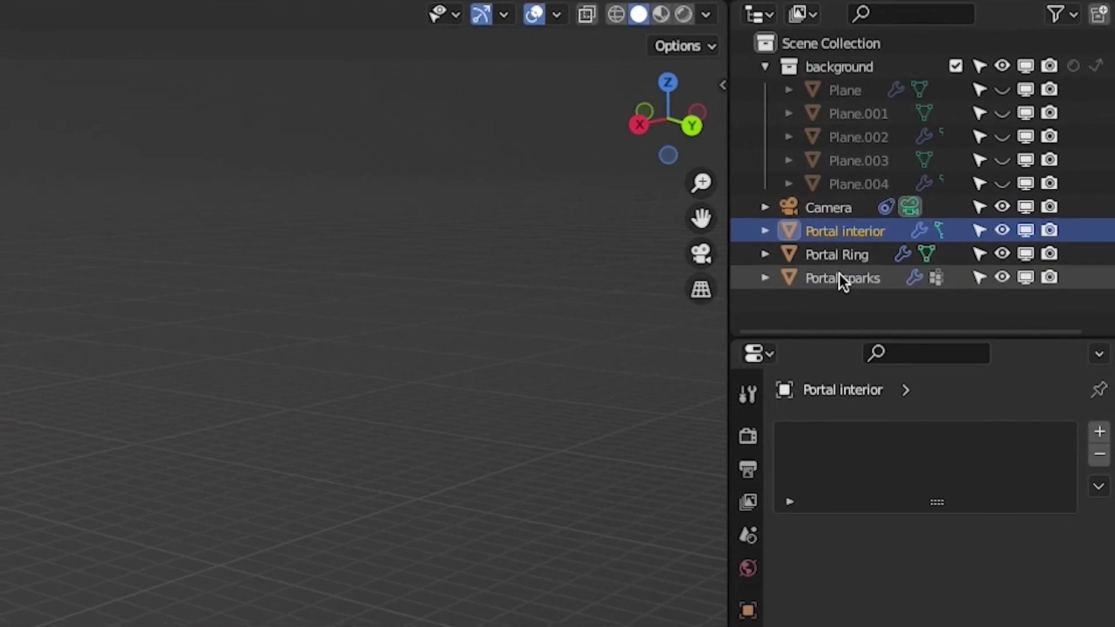
left_click(846, 281, "ctrl")
left_click(836, 256, "ctrl")
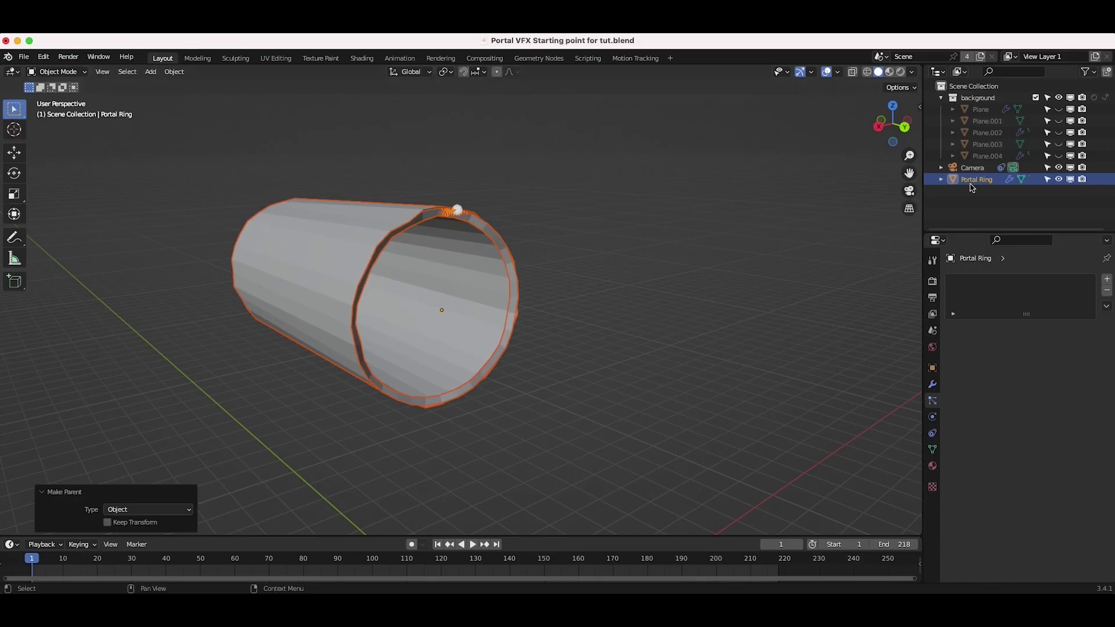
key("KP_0")
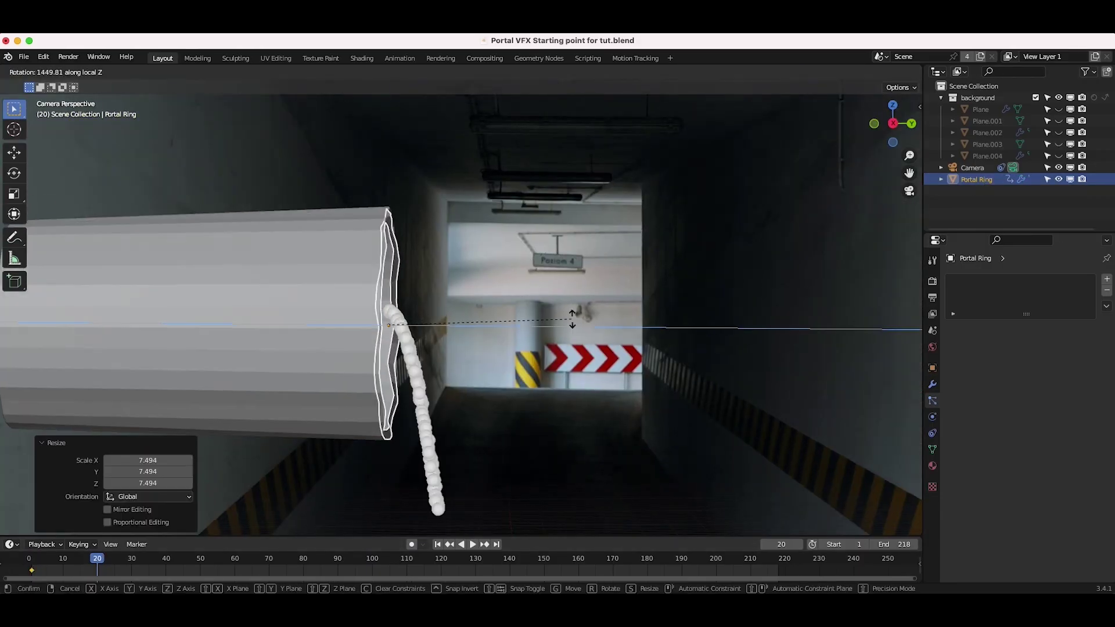
Play the ring's growth animation and show its Object Transforms curves in the Graph Editor.
left_click(437, 544)
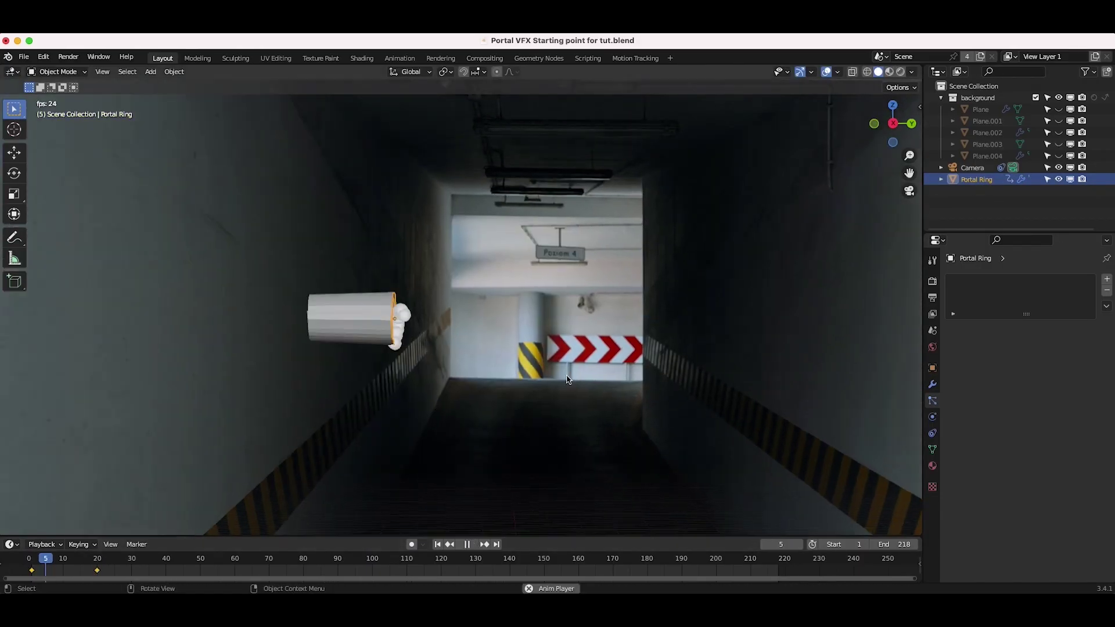
key("space")
key("space")
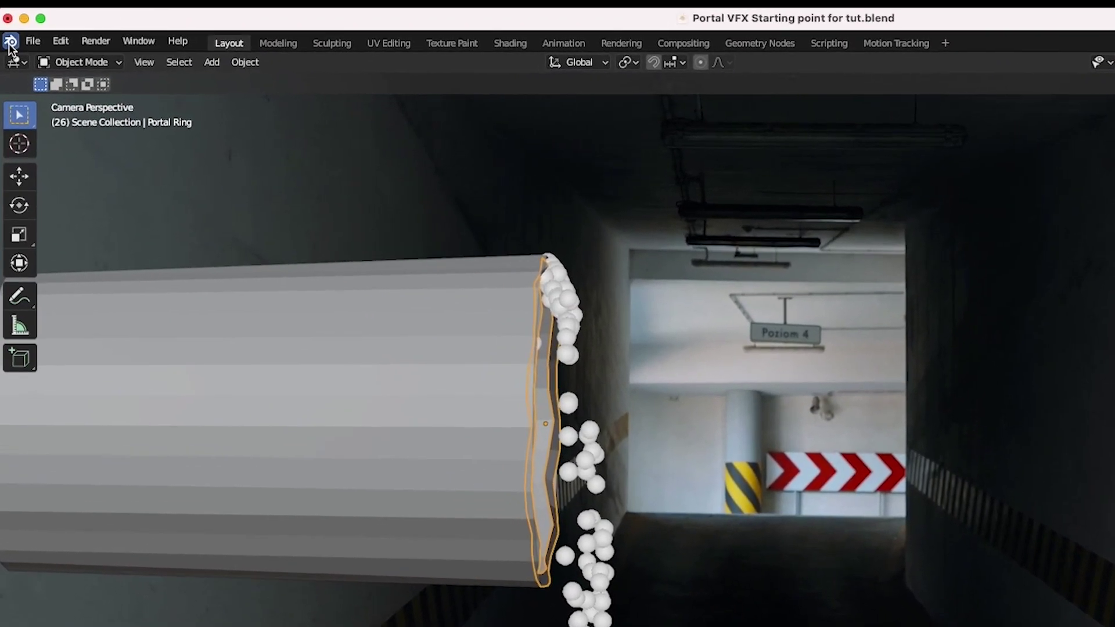
left_click(13, 71)
left_click(261, 151)
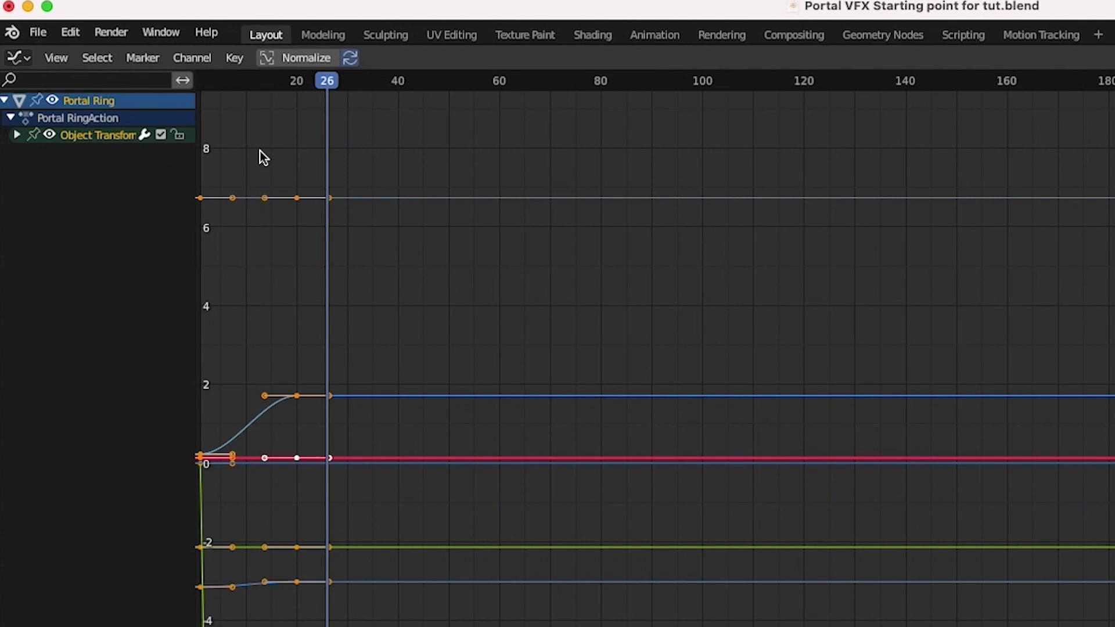
left_click(17, 136)
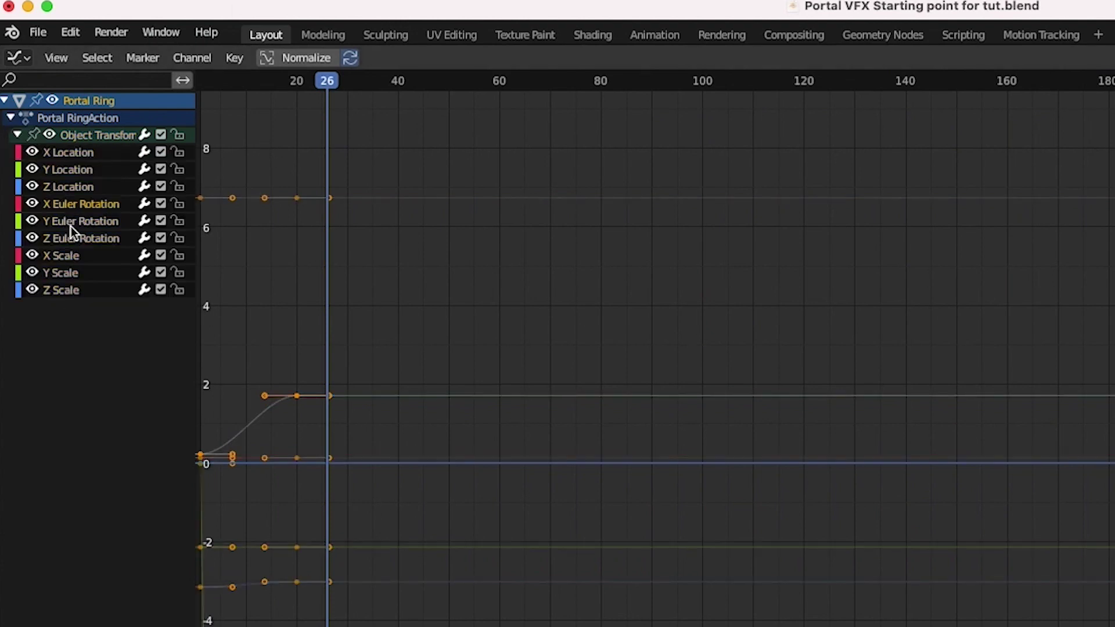
Set the curves' extrapolation mode to Linear Extrapolation.
left_click(192, 58)
mouse_move(286, 239)
left_click(481, 259)
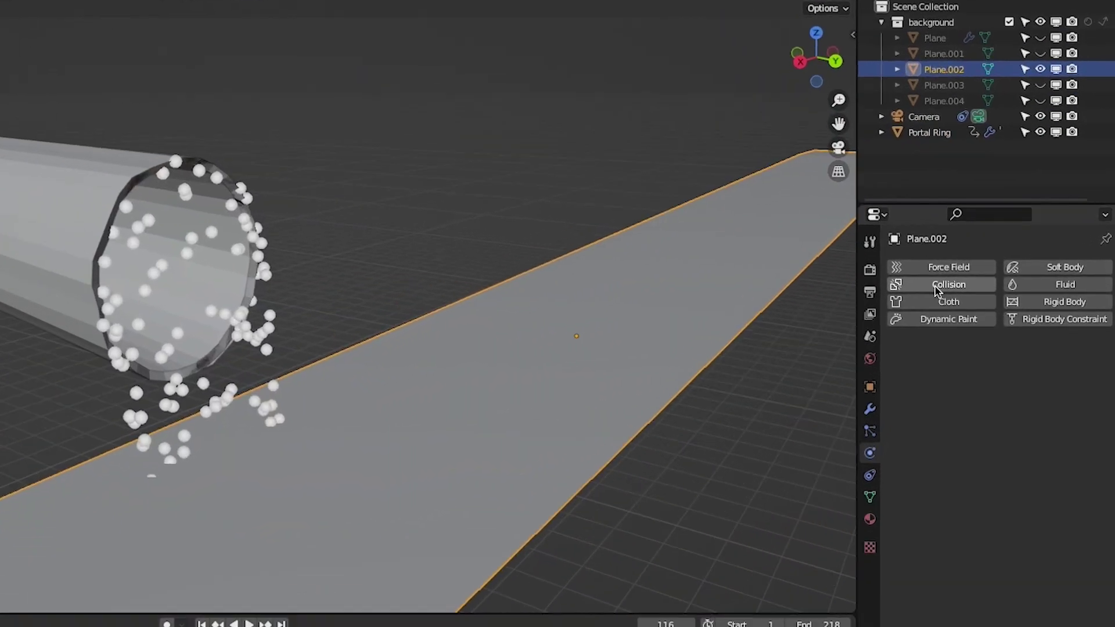
Enable Collision physics on the garage plane, then select Portal sparks in the hierarchy.
left_click(964, 276)
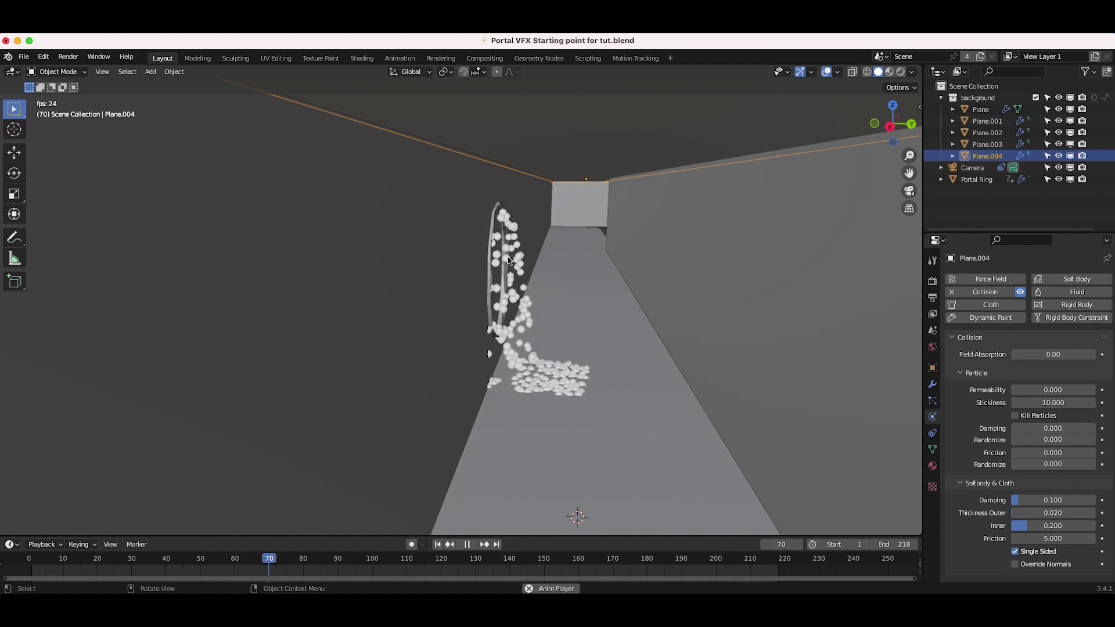
middle_click_drag(523, 297, 573, 229)
left_click(448, 193)
key("period")
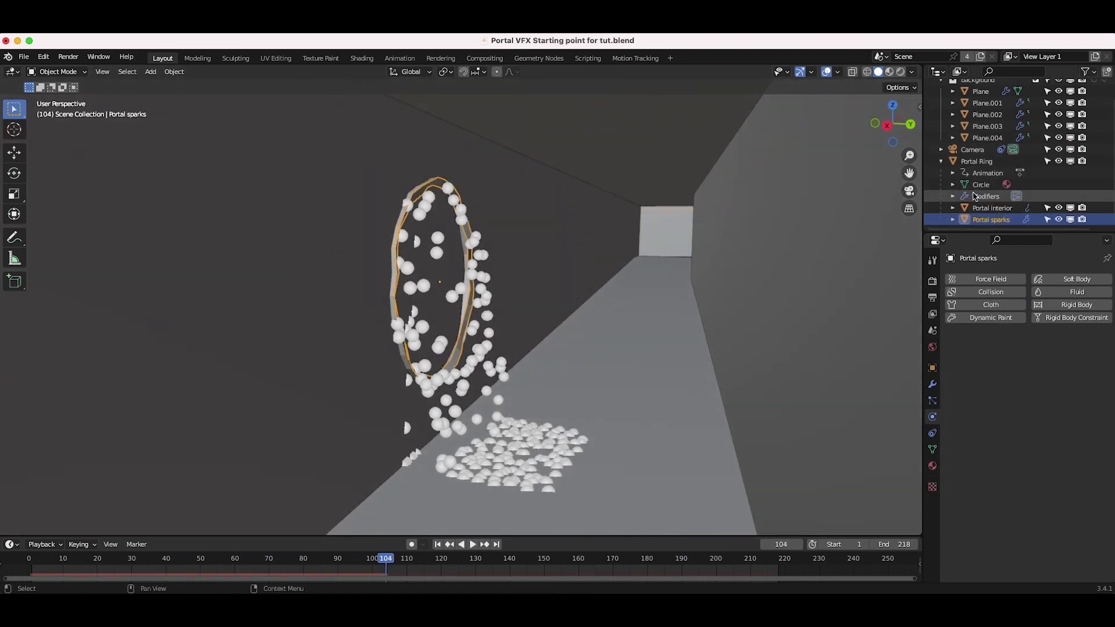
Raise Portal sparks' inherited object velocity to 0.408 and preview the sparks.
left_click(933, 400)
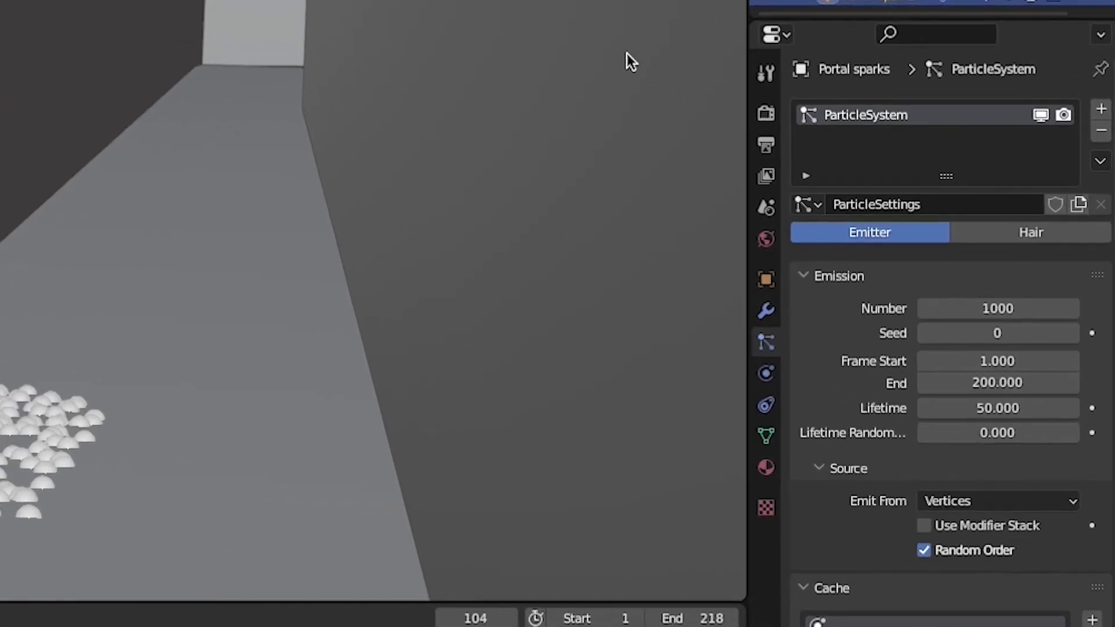
scroll(987, 503, "down", 12)
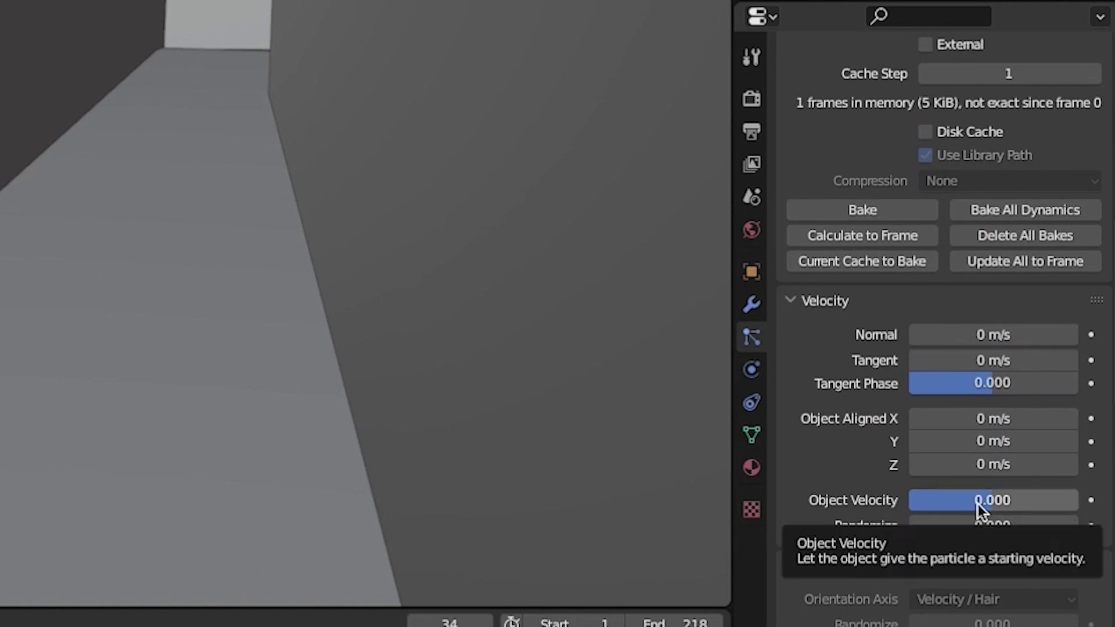
left_click_drag(978, 504, 1010, 504)
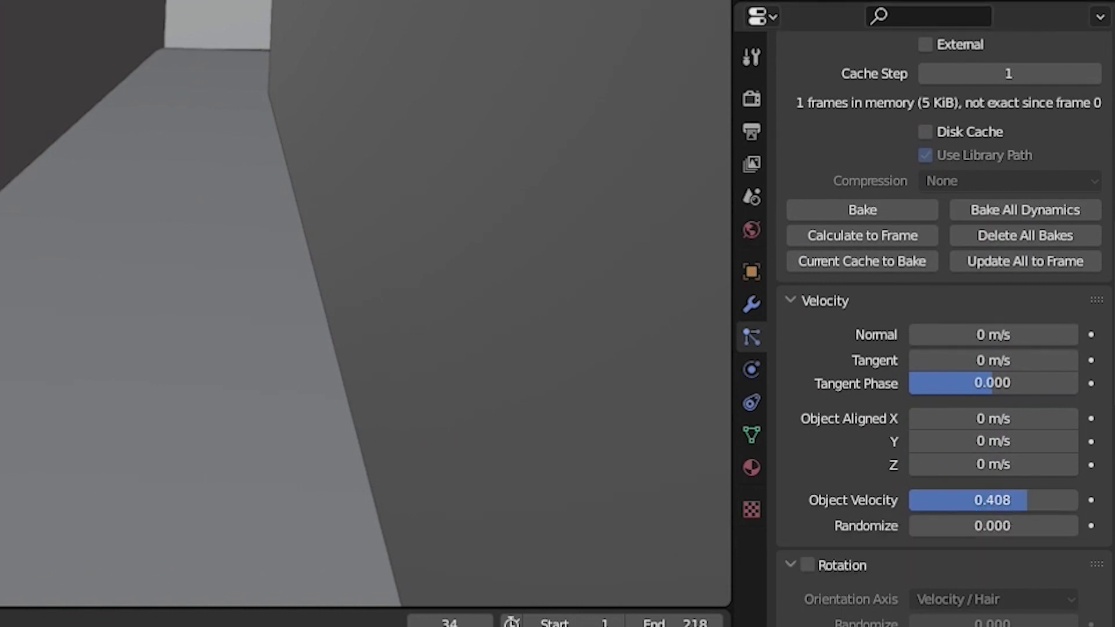
key("space")
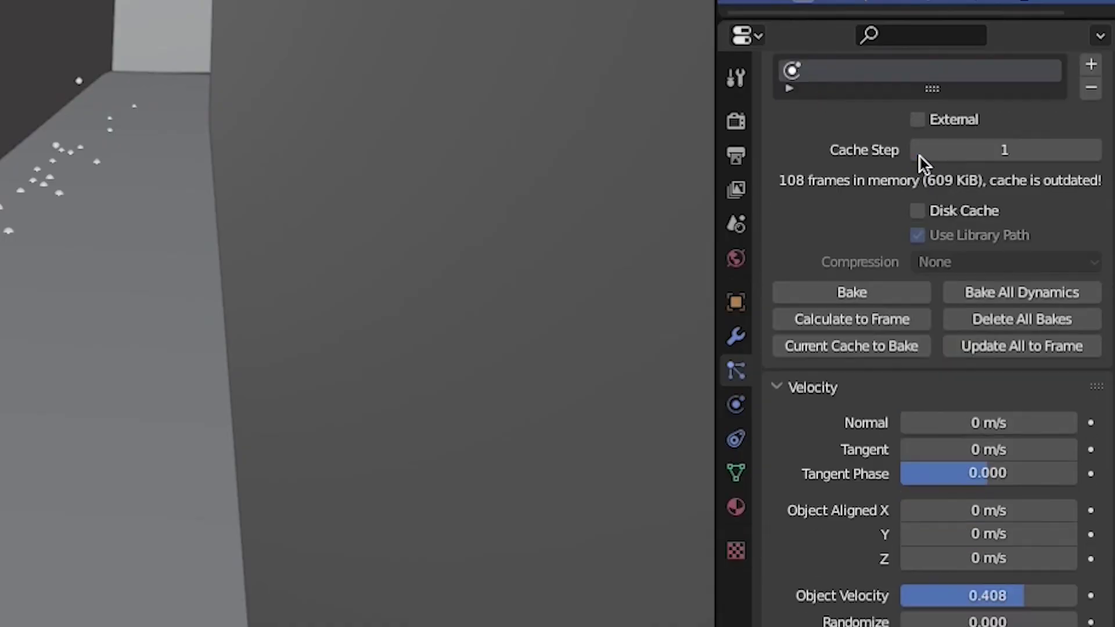
Edit the particle lifetime, entering 9, and review the remaining emission settings.
scroll(1020, 302, "up", 12)
left_click(1052, 435)
type("9")
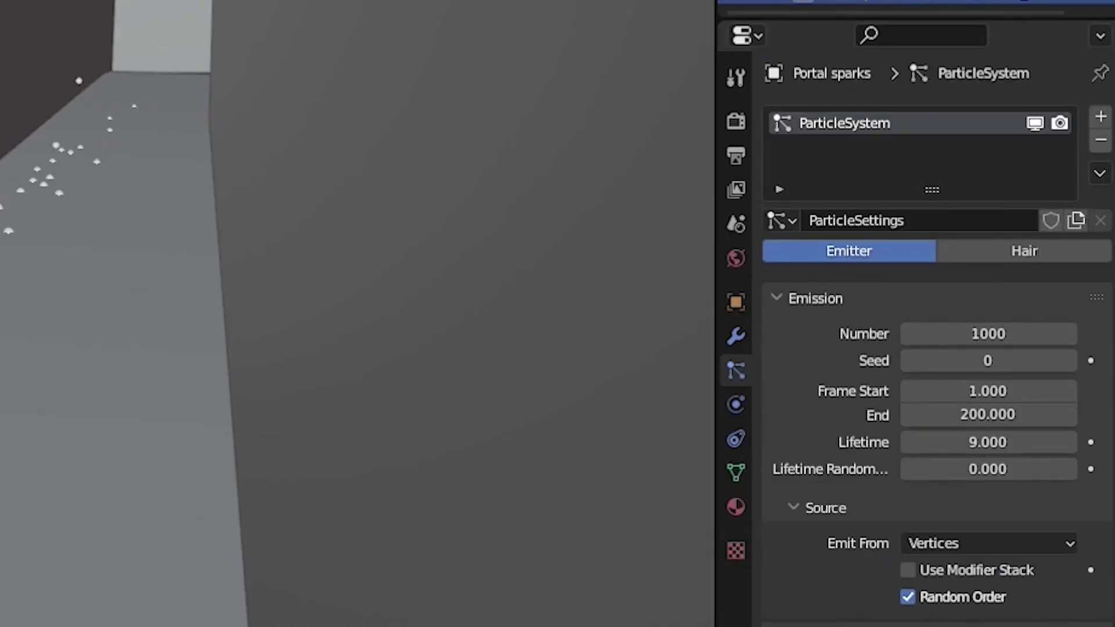
scroll(957, 477, "down", 15)
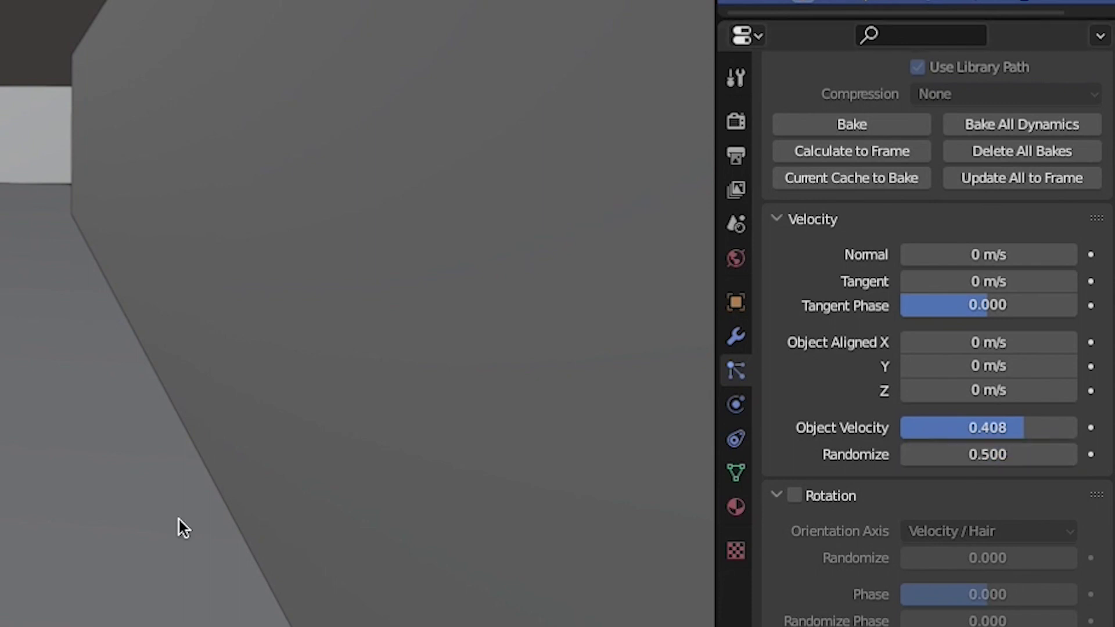
scroll(916, 347, "up", 15)
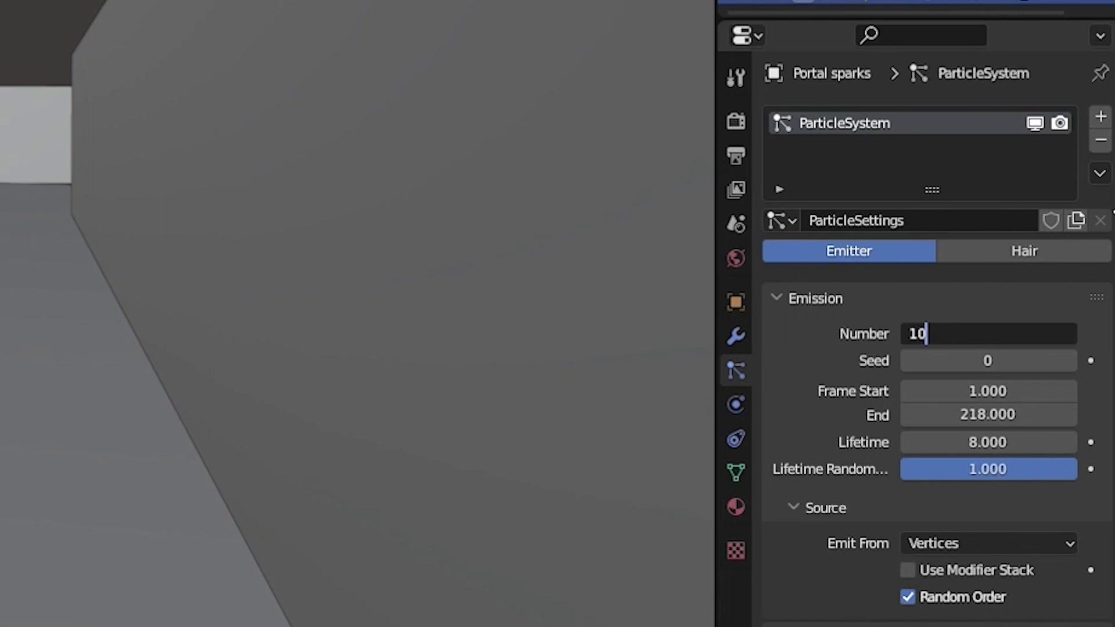
scroll(813, 604, "down", 20)
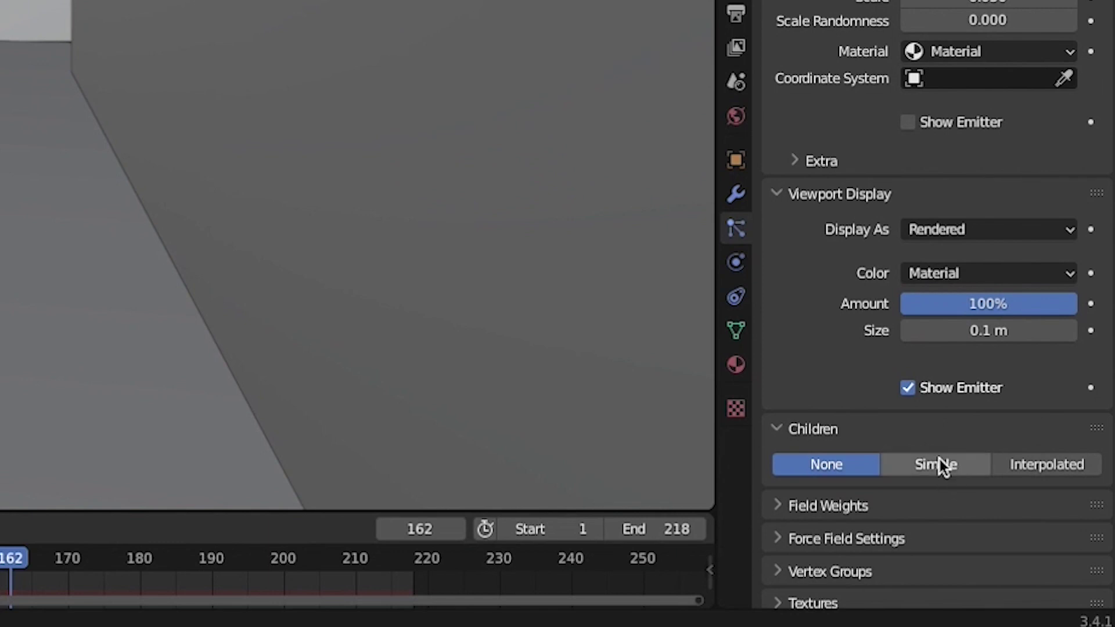
scroll(858, 372, "up", 15)
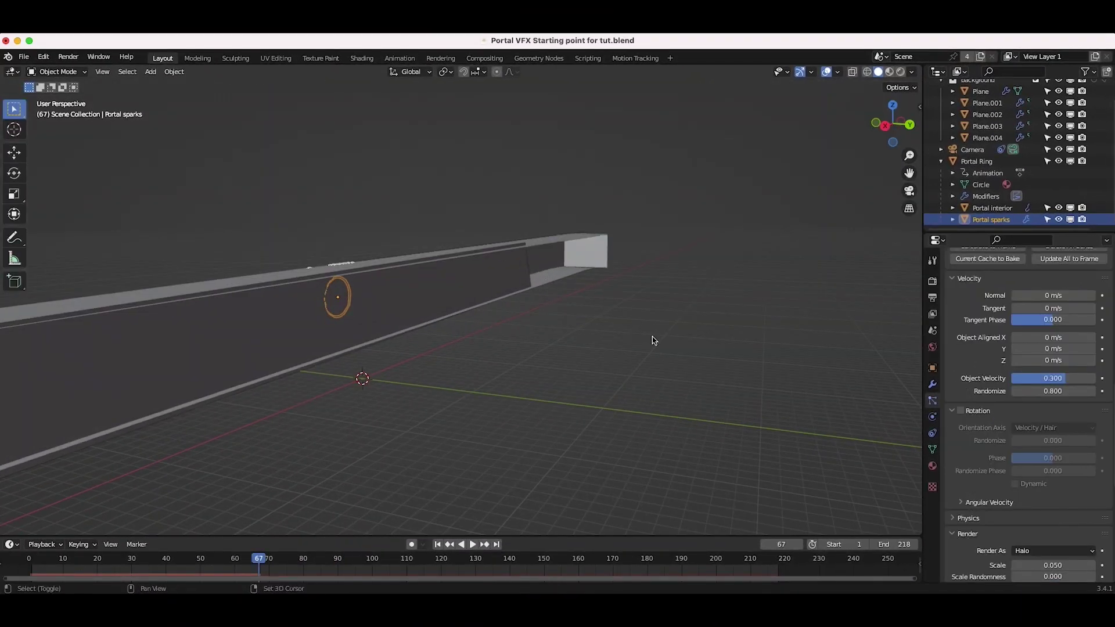
key("shift+a")
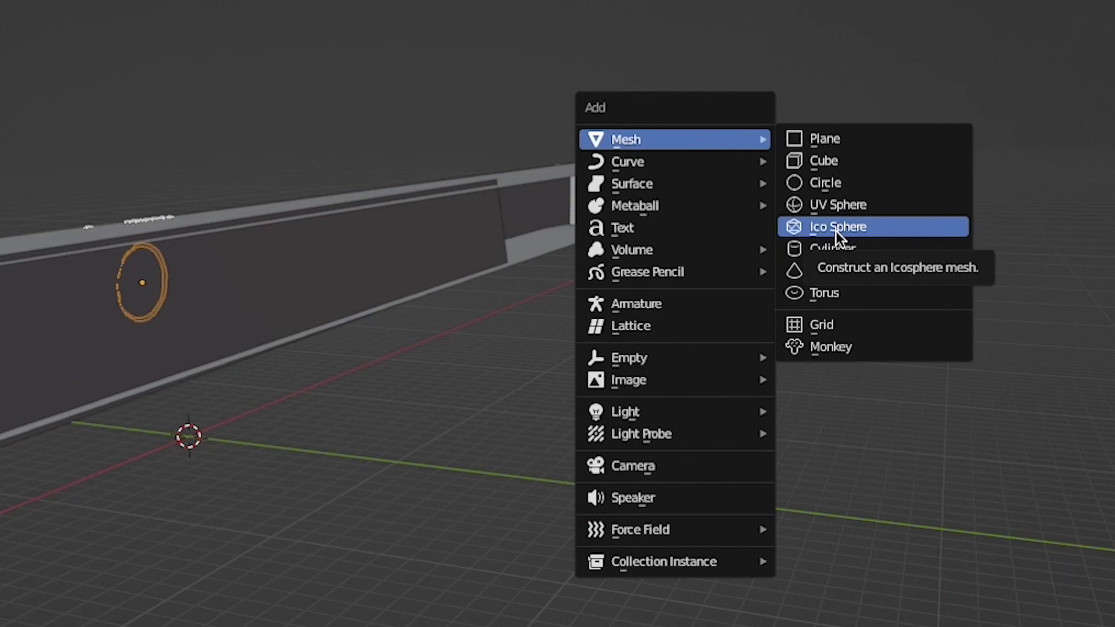
Add an icosphere named spark particle and render Portal sparks particles as instances of it.
left_click(703, 270)
double_click(985, 159)
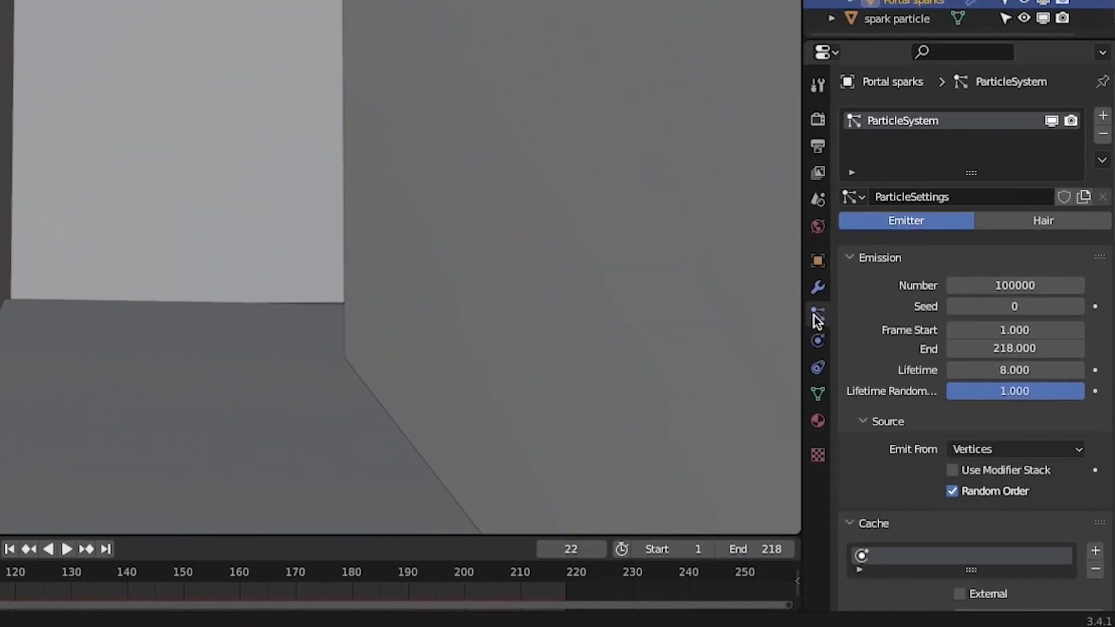
scroll(956, 412, "down", 10)
left_click(961, 354)
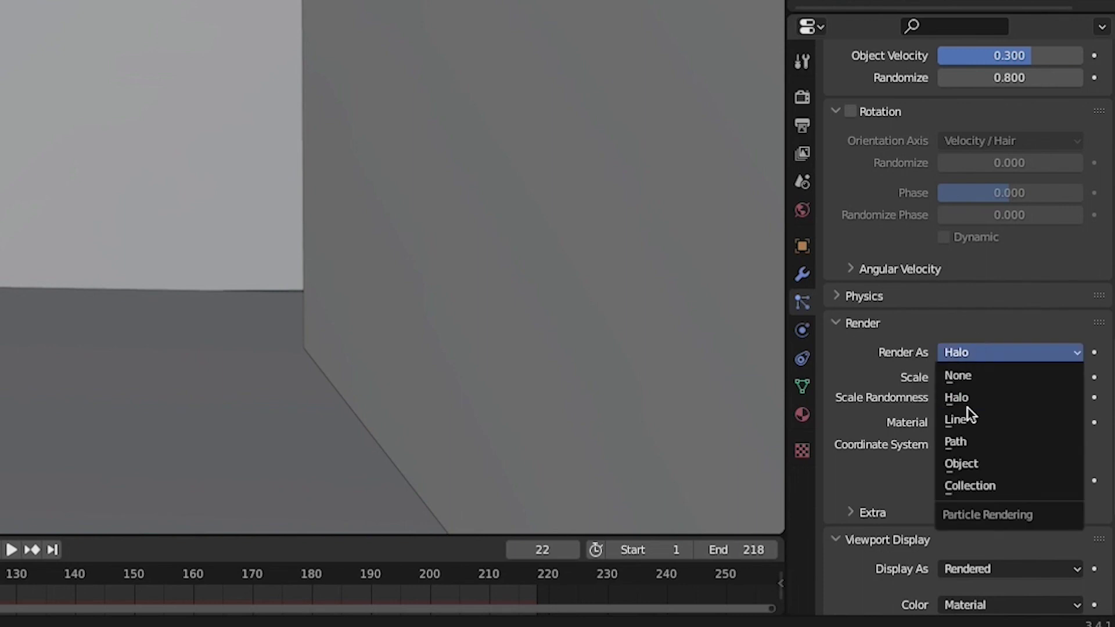
left_click(961, 463)
scroll(949, 461, "down", 5)
left_click(992, 374)
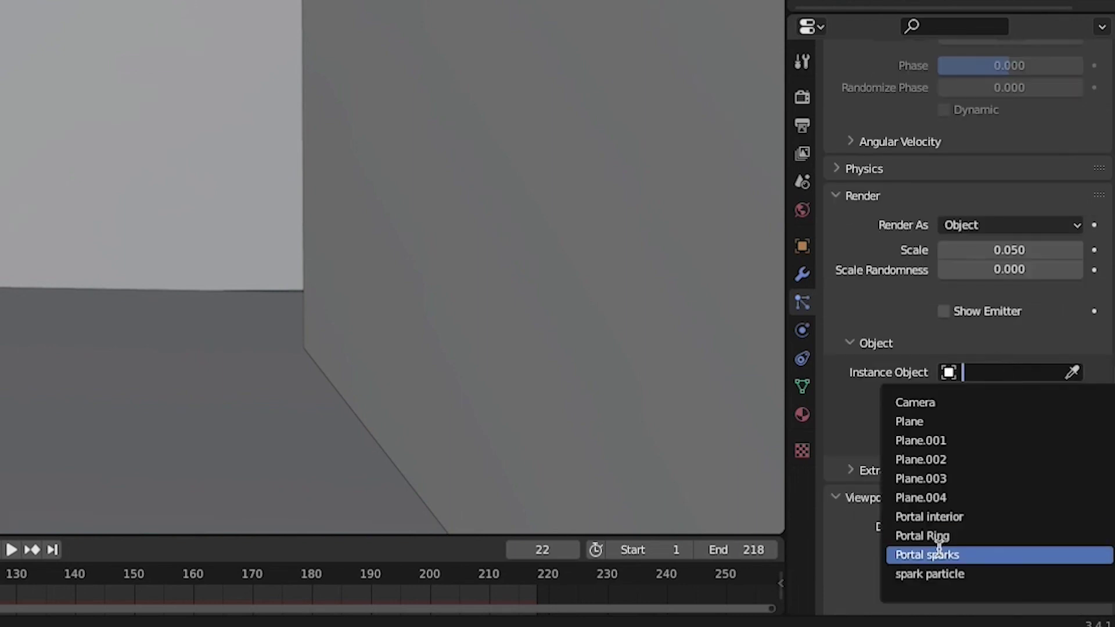
left_click(975, 573)
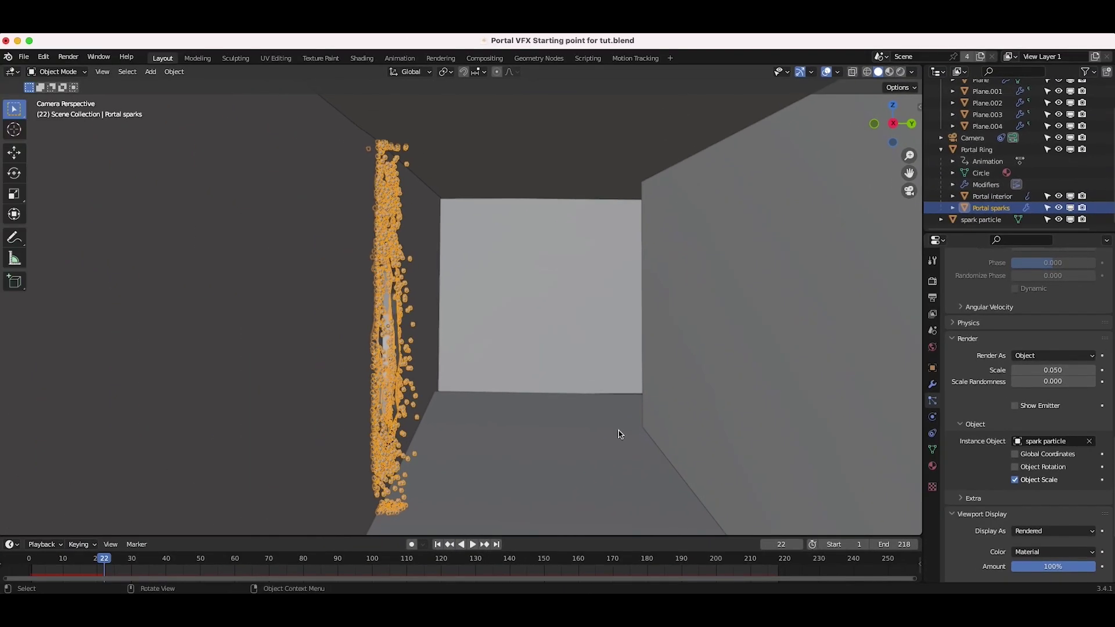
left_click(437, 544)
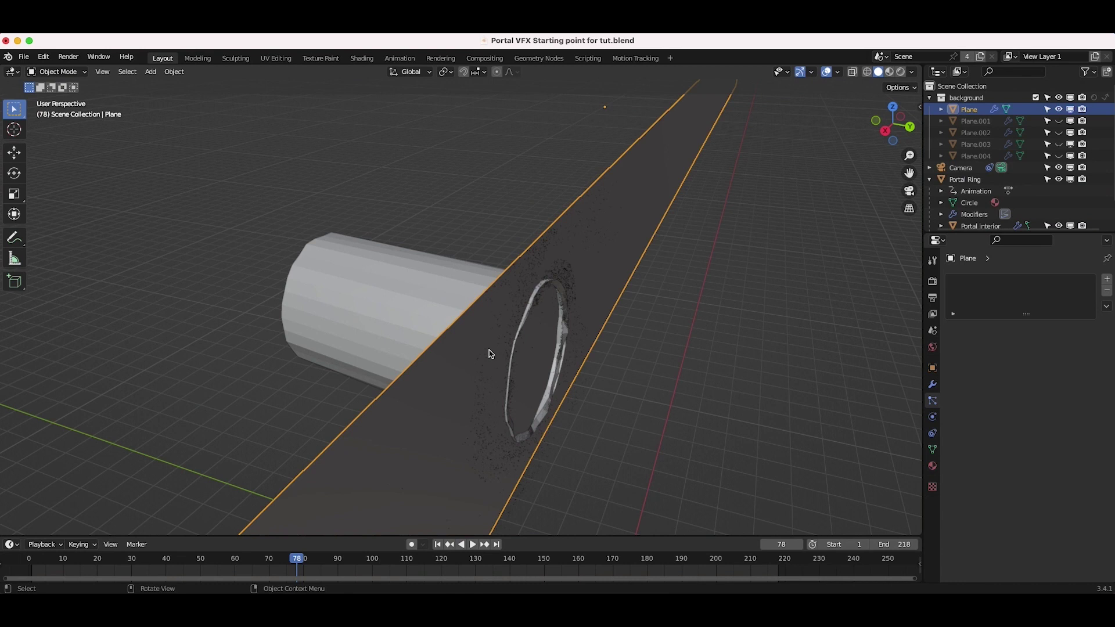
Give the wall plane a Boolean modifier cutting with Portal interior, then inspect the hole.
middle_click_drag(491, 354, 728, 276)
left_click(932, 416)
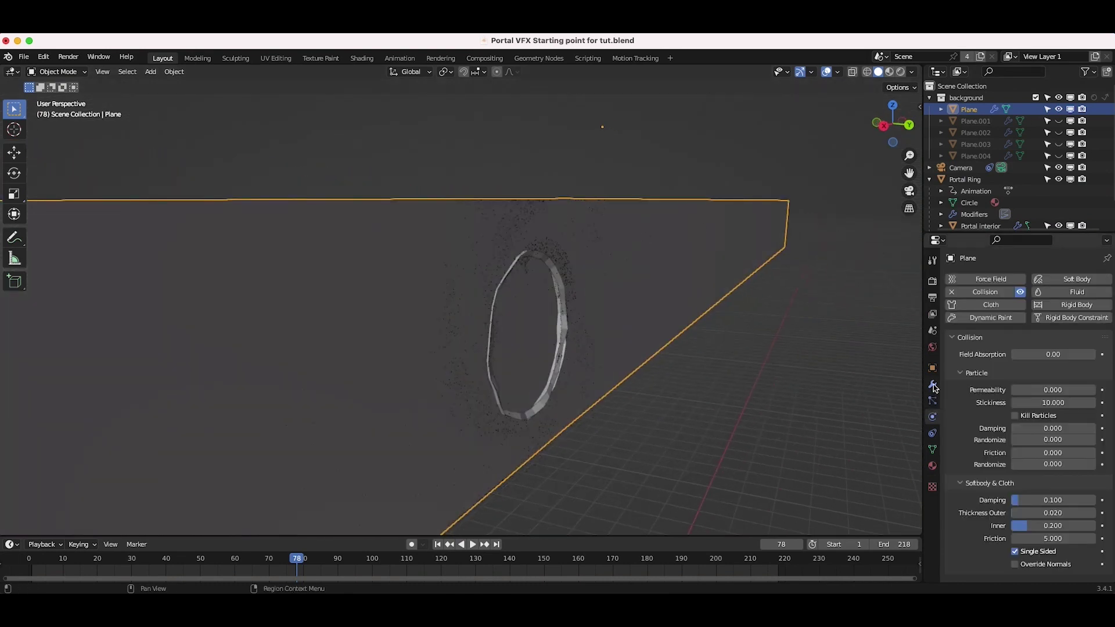
left_click(932, 384)
left_click(967, 279)
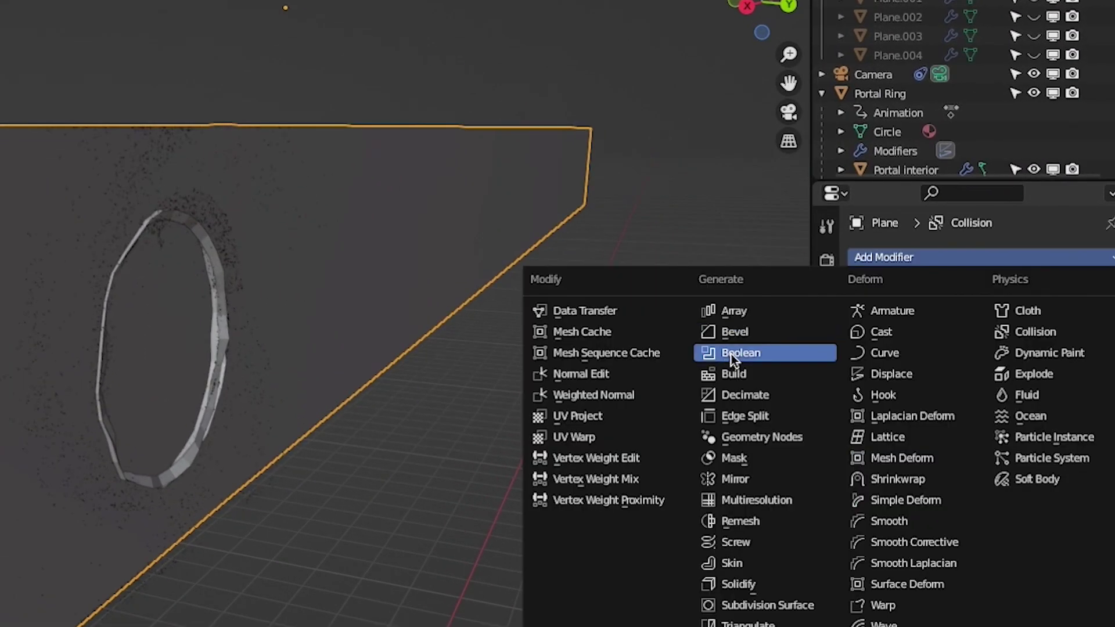
left_click(730, 354)
middle_click_drag(730, 354, 639, 261)
left_click(1085, 391)
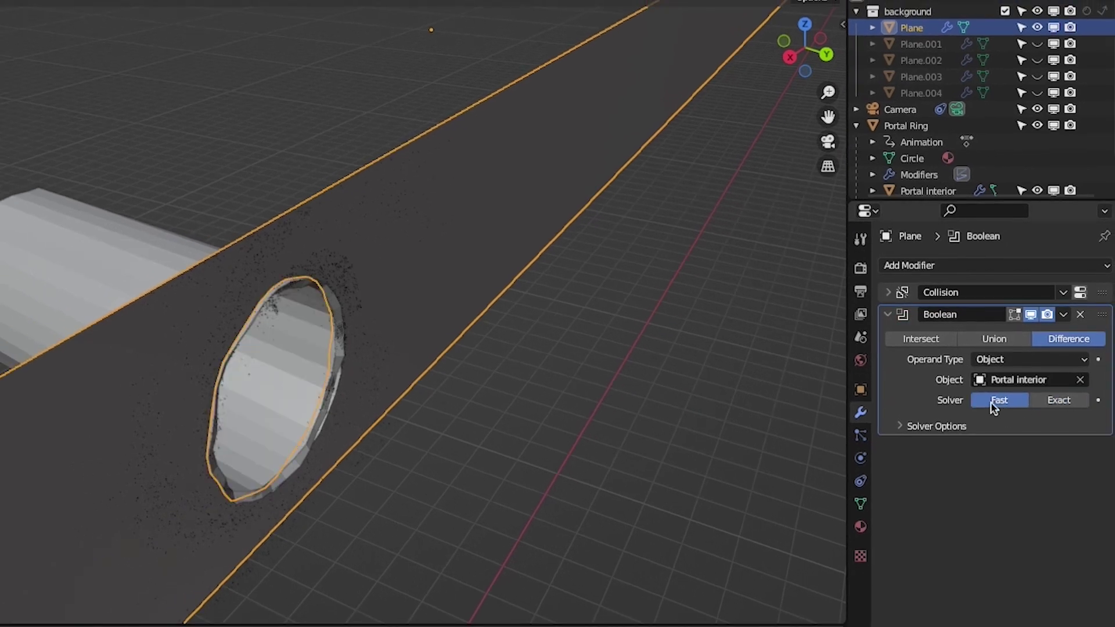
middle_click_drag(627, 400, 597, 383)
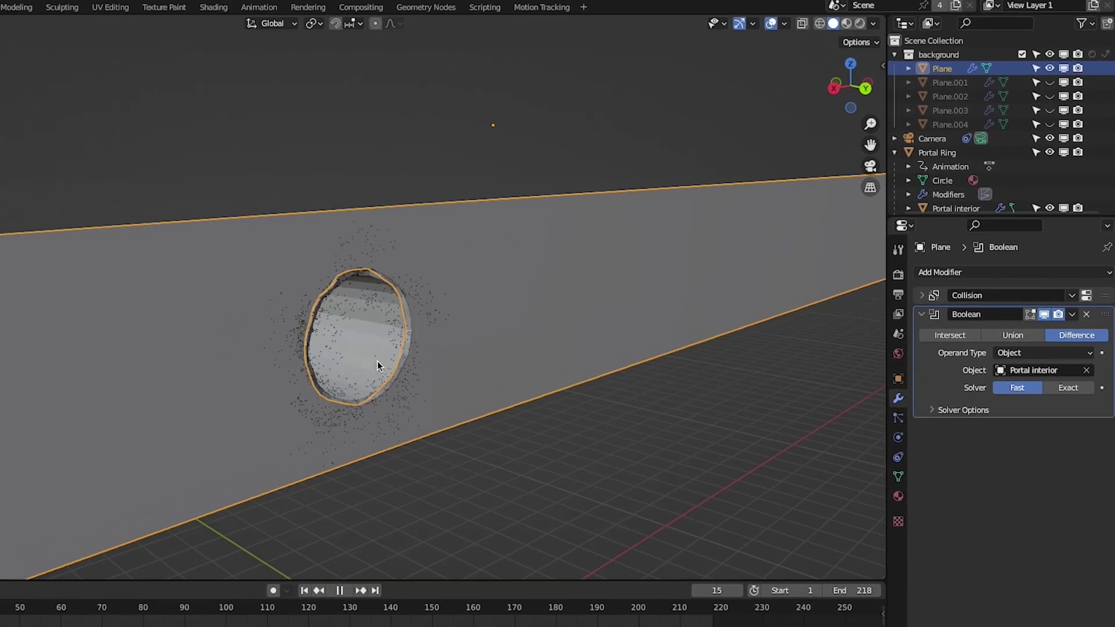
middle_click_drag(378, 364, 497, 357)
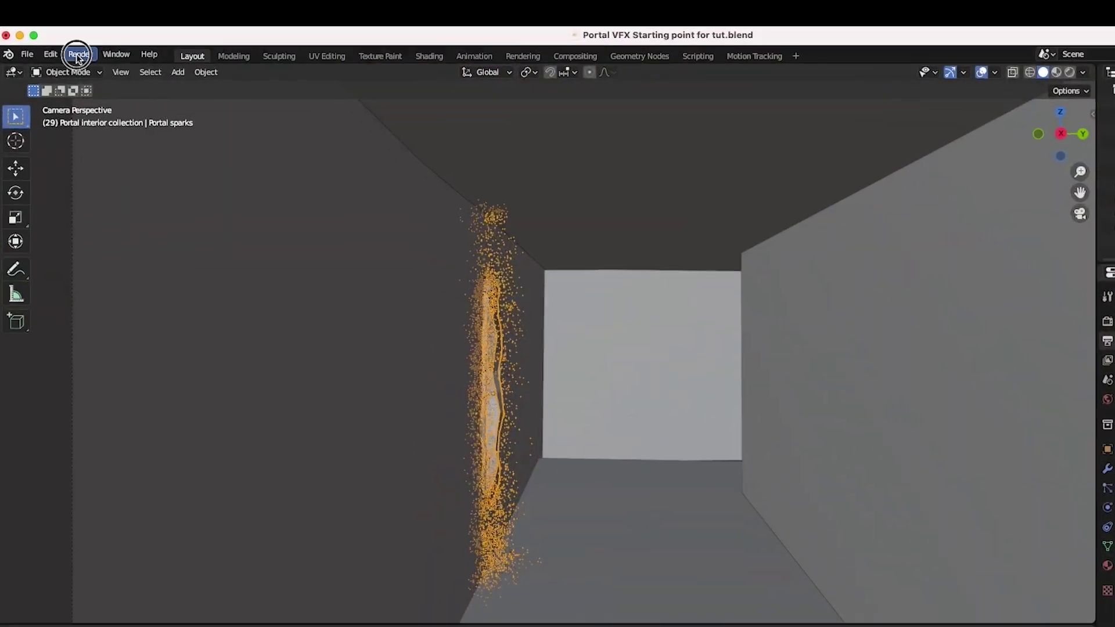
Open the Render menu to reach the rendering options.
left_click(77, 51)
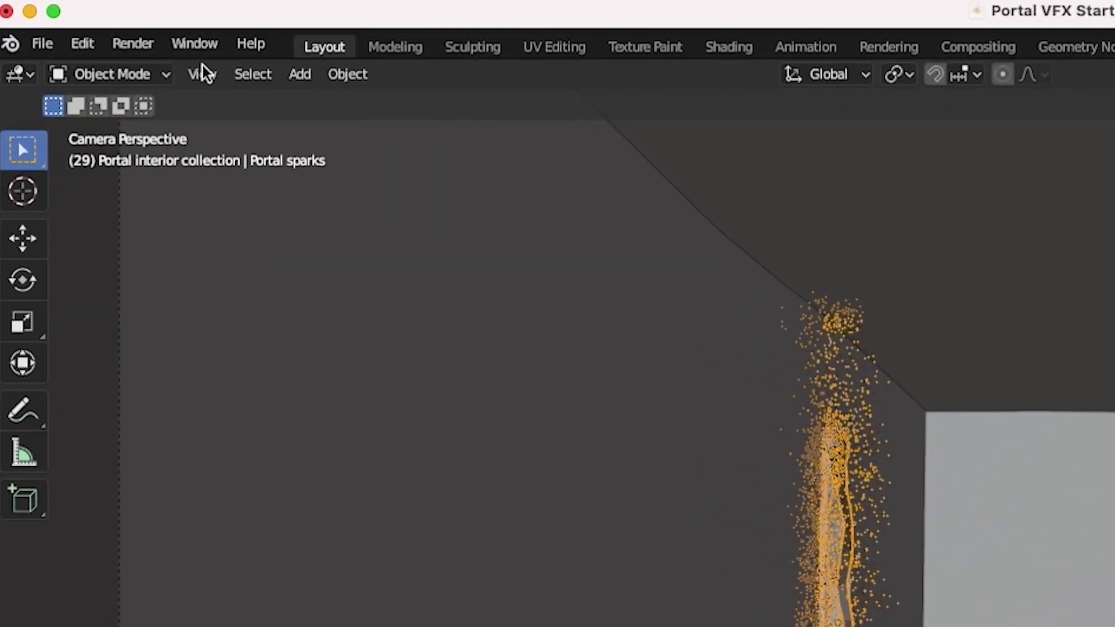